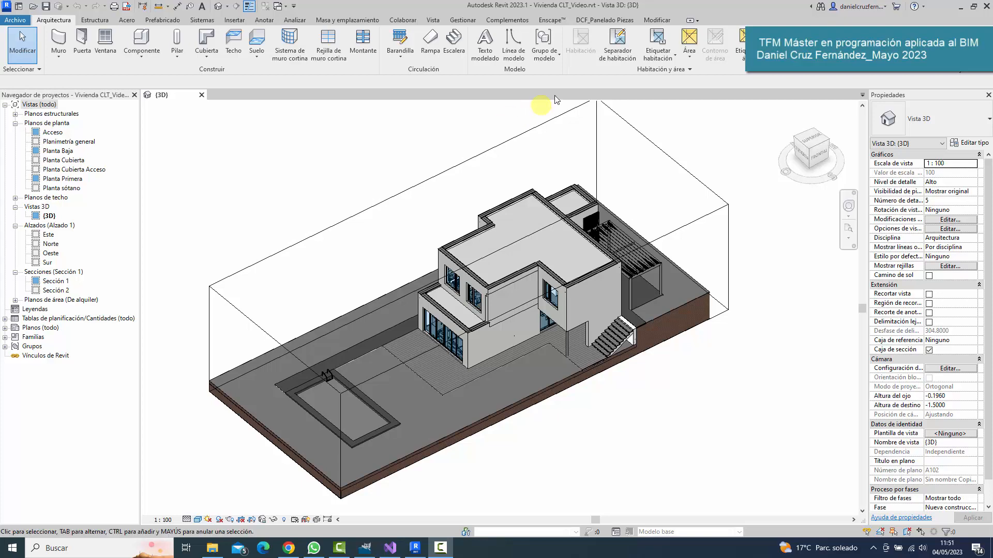
Create pieces for all materials whose name contains "CLT", with a maximum panel size of 6 long by 3 wide
click(602, 20)
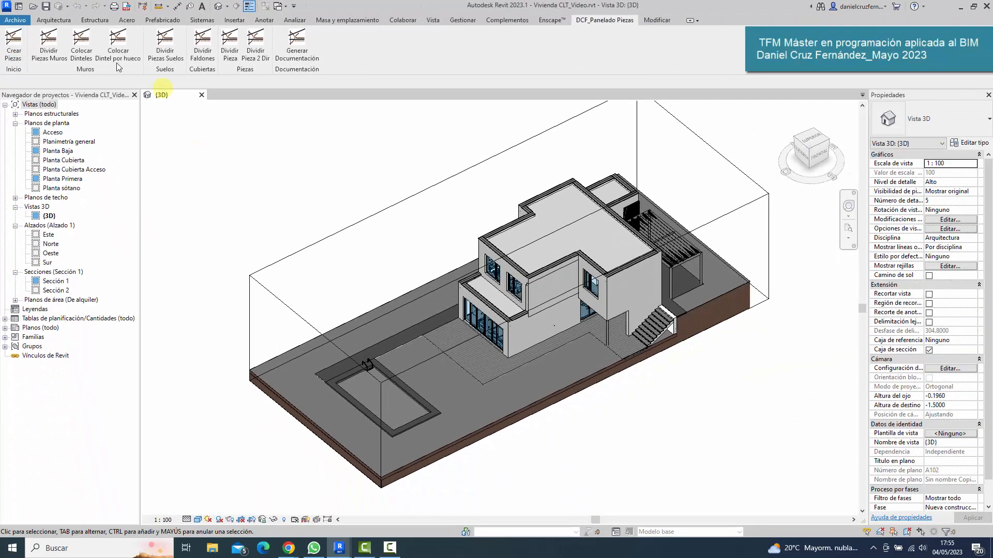
click(14, 46)
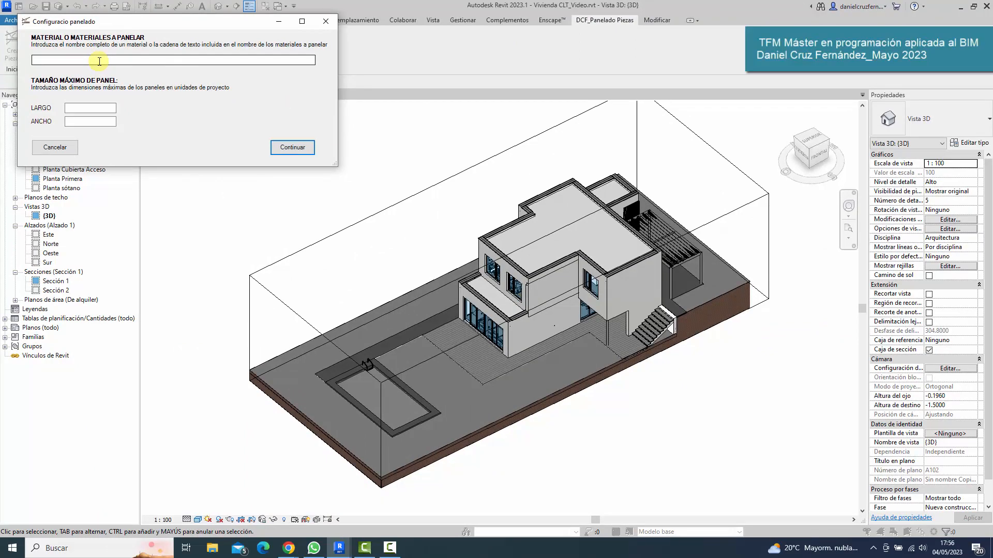
click(103, 109)
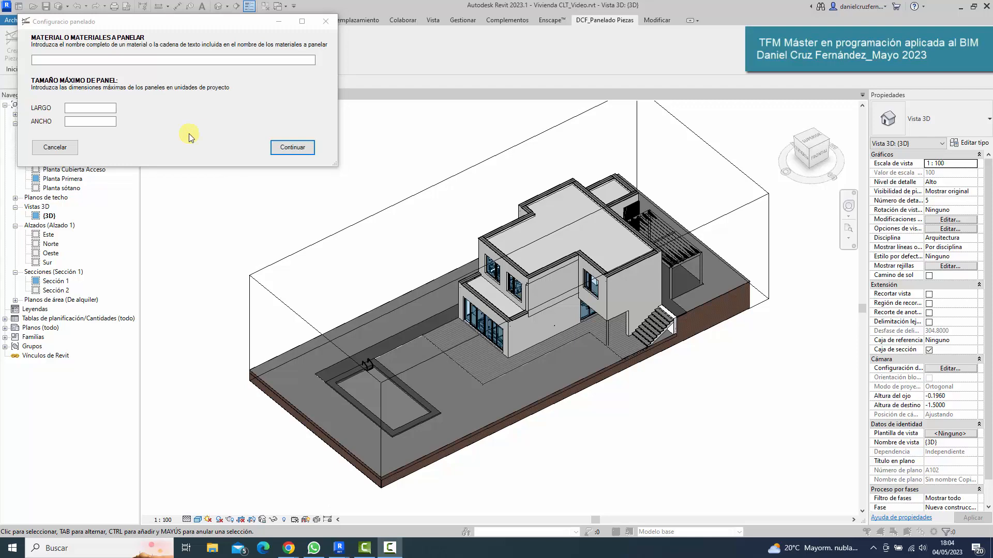
click(70, 60)
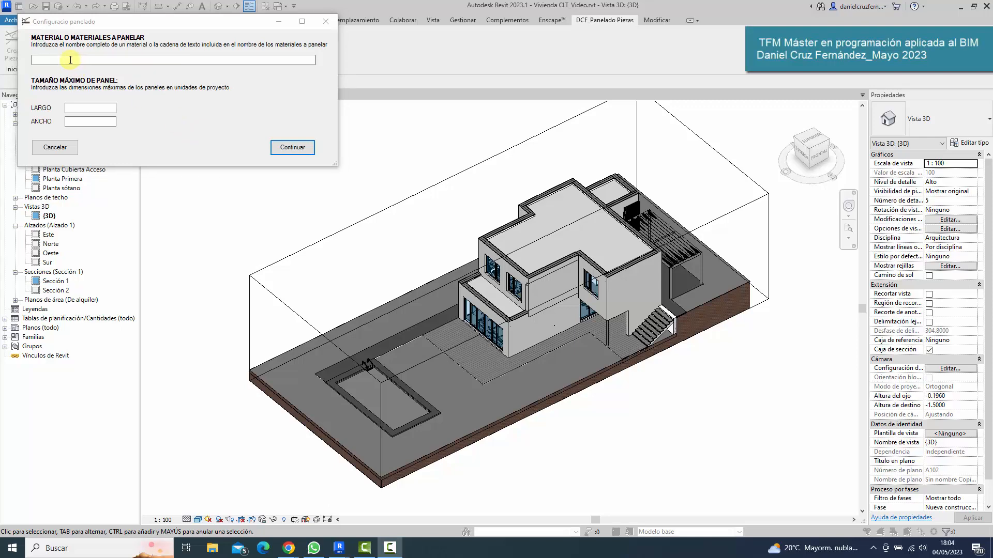
text(CLT)
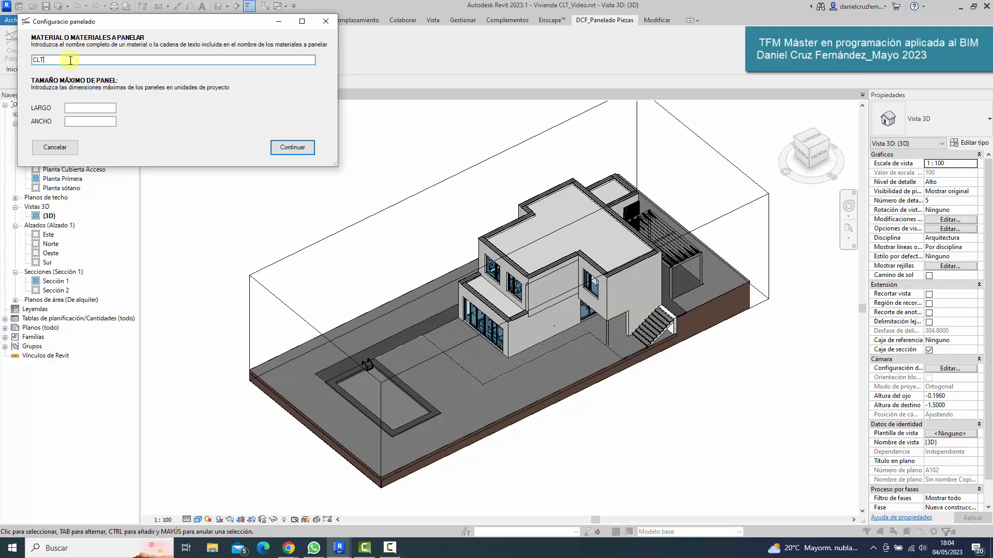
key(Tab)
text(6)
key(Tab)
text(3)
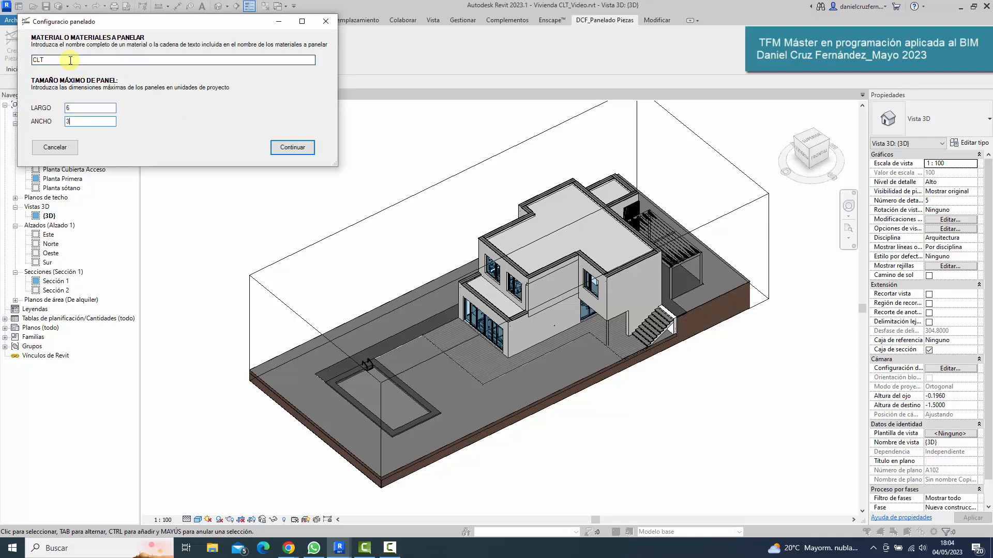
key(Return)
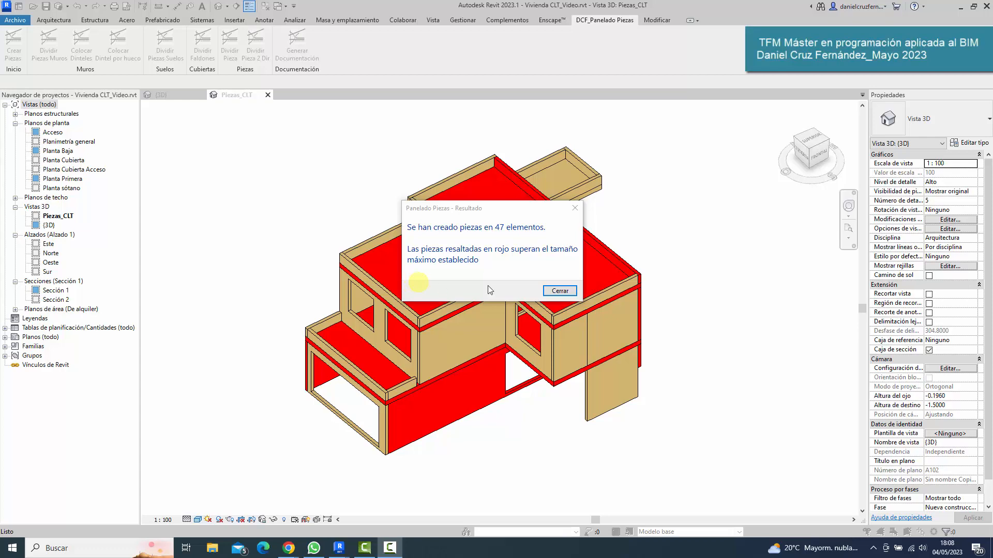
click(559, 291)
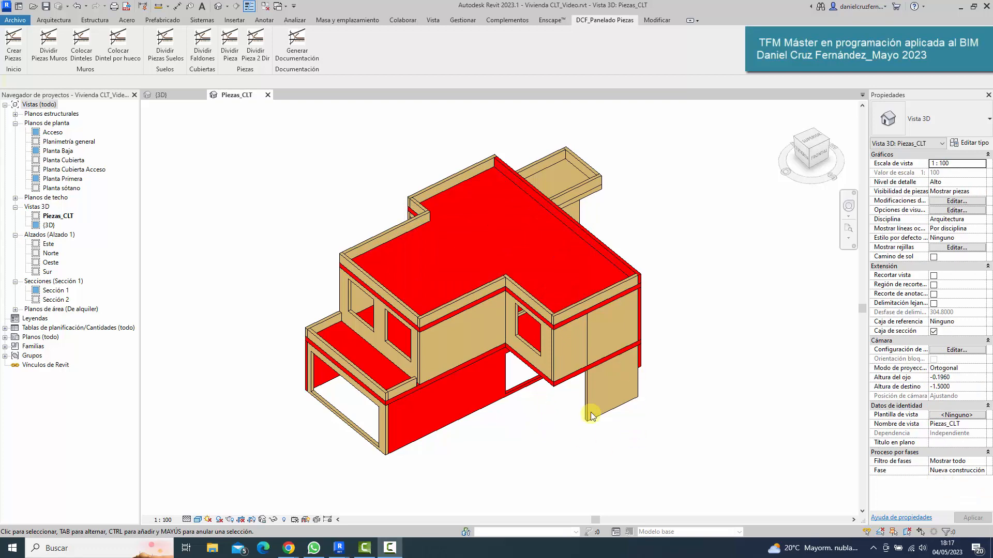
Examine the properties of the ground-floor wall piece below the overhang and the oversized red pieces from other sides of the model
click(620, 409)
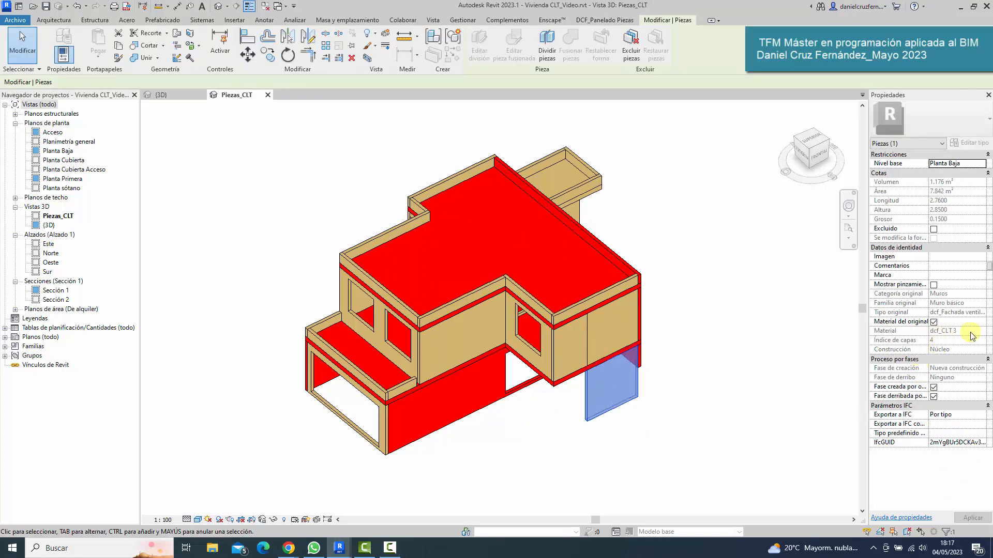
click(471, 352)
key(Escape)
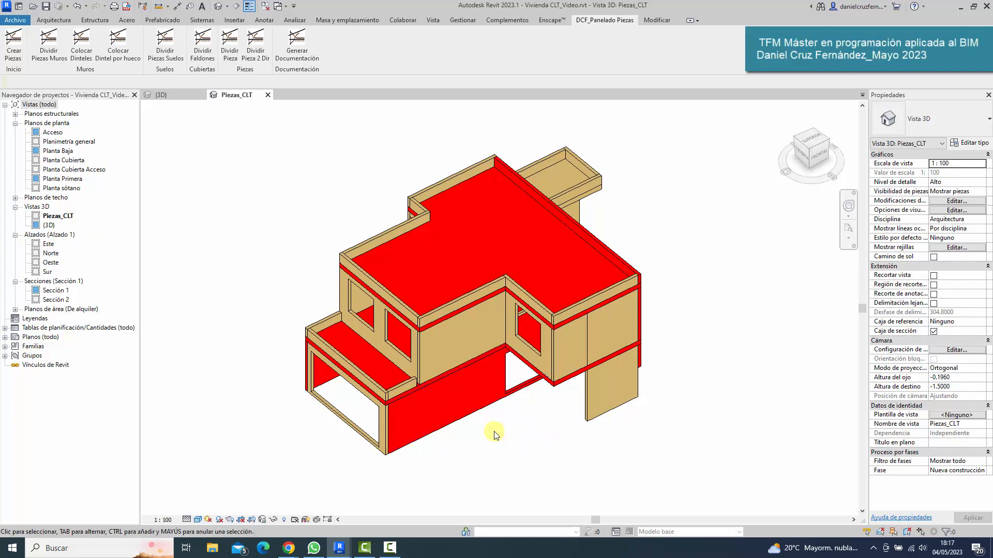
shift+middle_drag(496, 434, 392, 163)
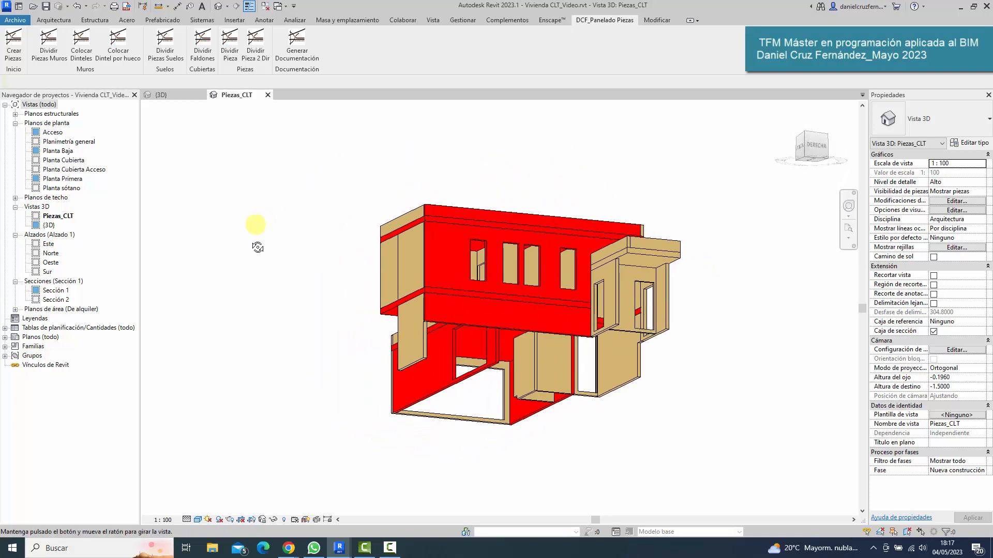
shift+middle_drag(257, 222, 274, 249)
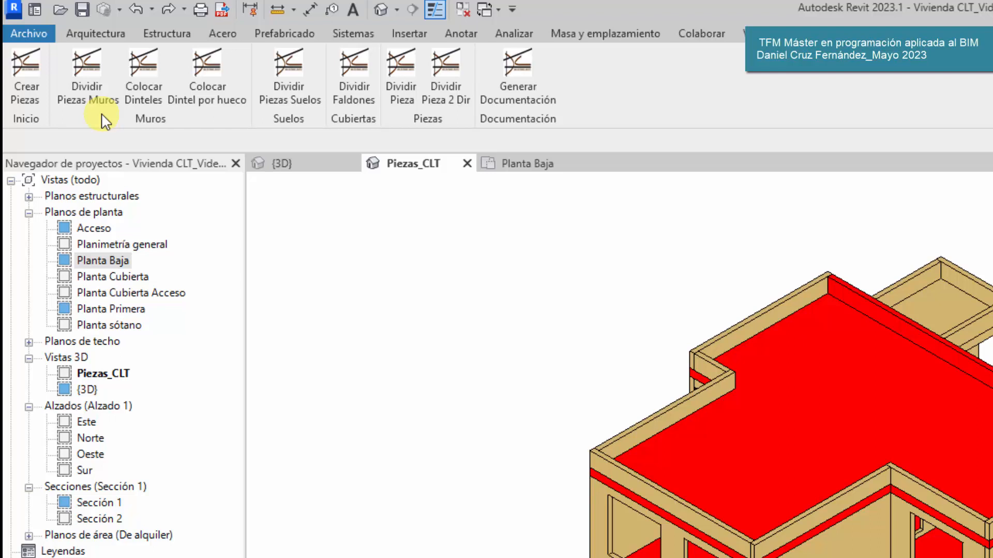
Divide the wall pieces into panels 3 wide, justified at Inicio, using the dcf_Media Madera division profile
click(93, 82)
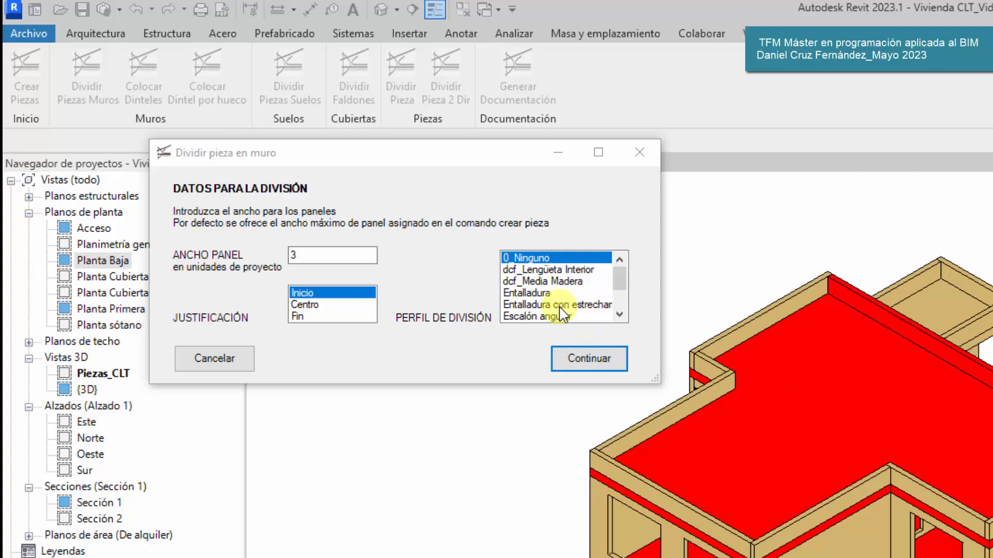
click(317, 255)
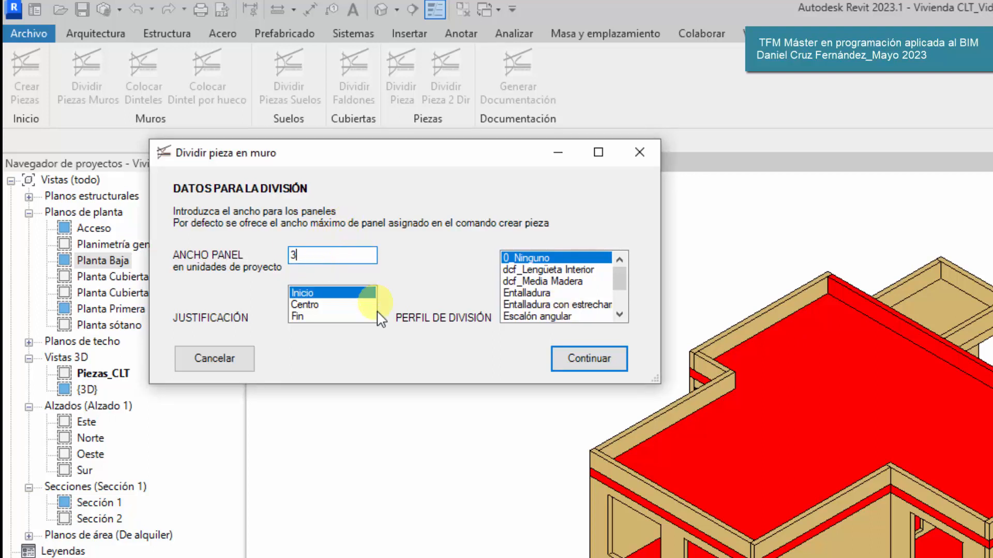
click(561, 283)
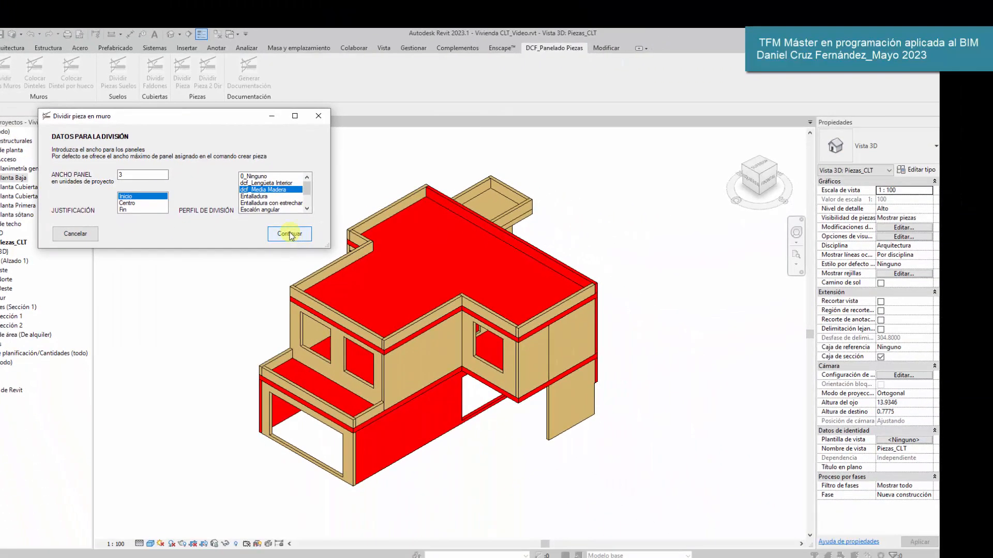
click(289, 234)
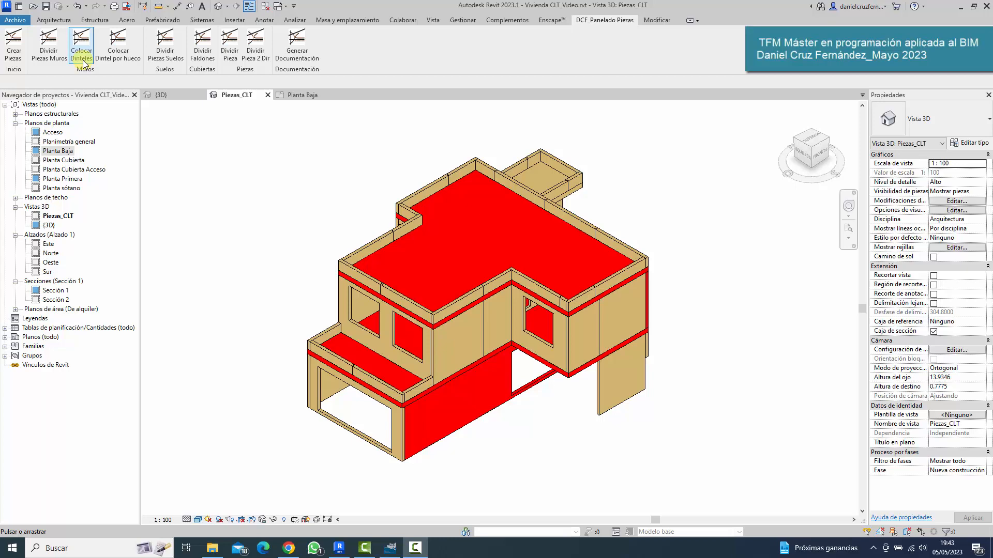
Place lintels and sills at the wall openings with a 0,3 lintel overlap and a maximum area of 2 for openings without lintel
click(81, 49)
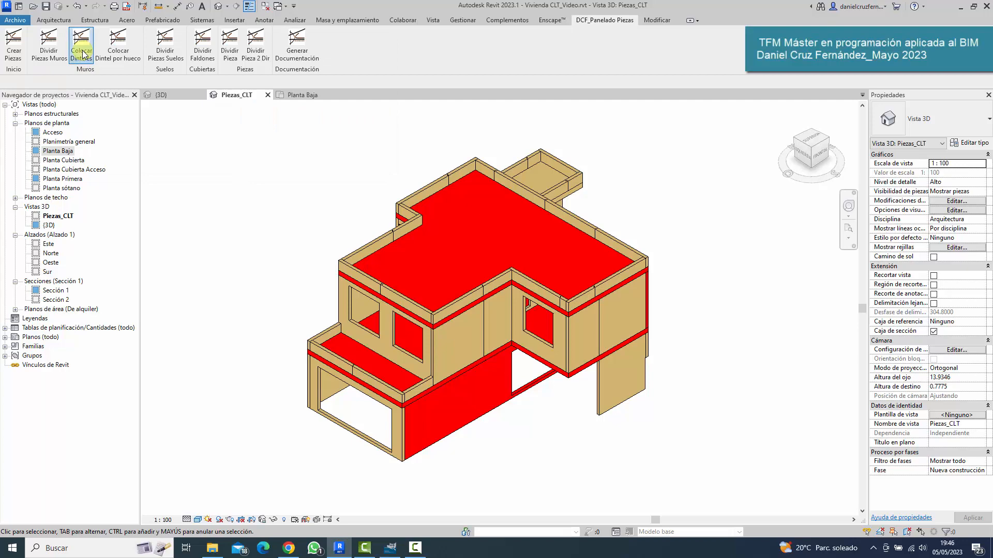
click(81, 50)
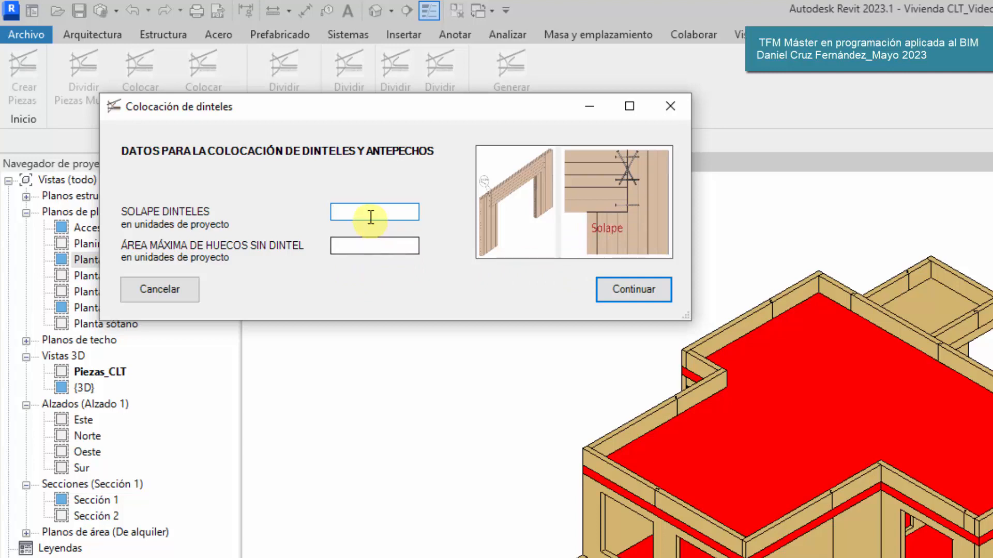
text(0,3)
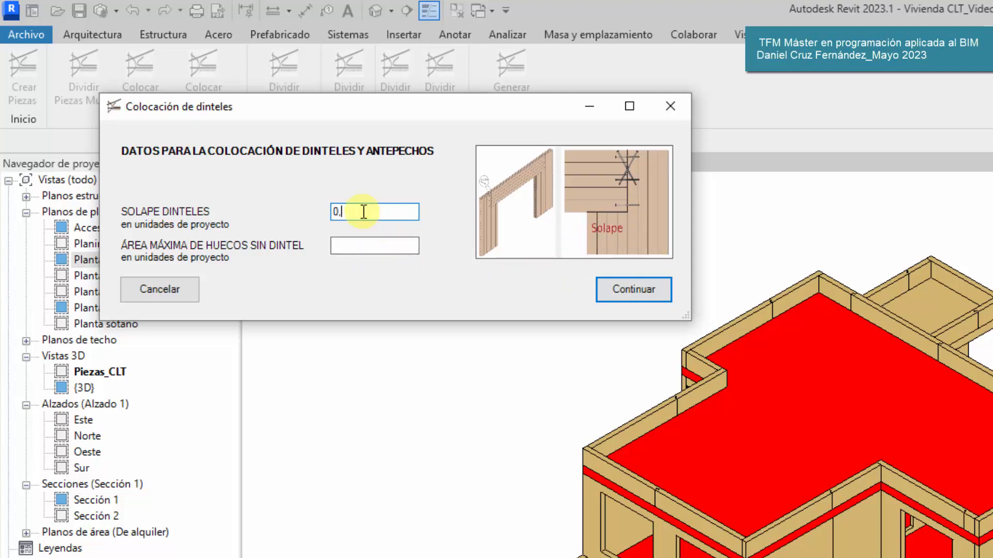
click(372, 246)
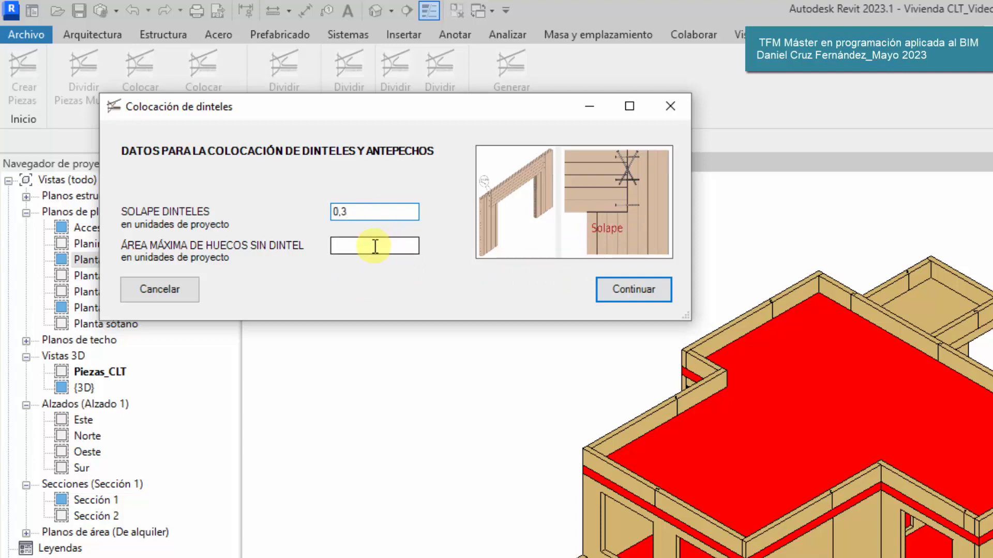
text(2)
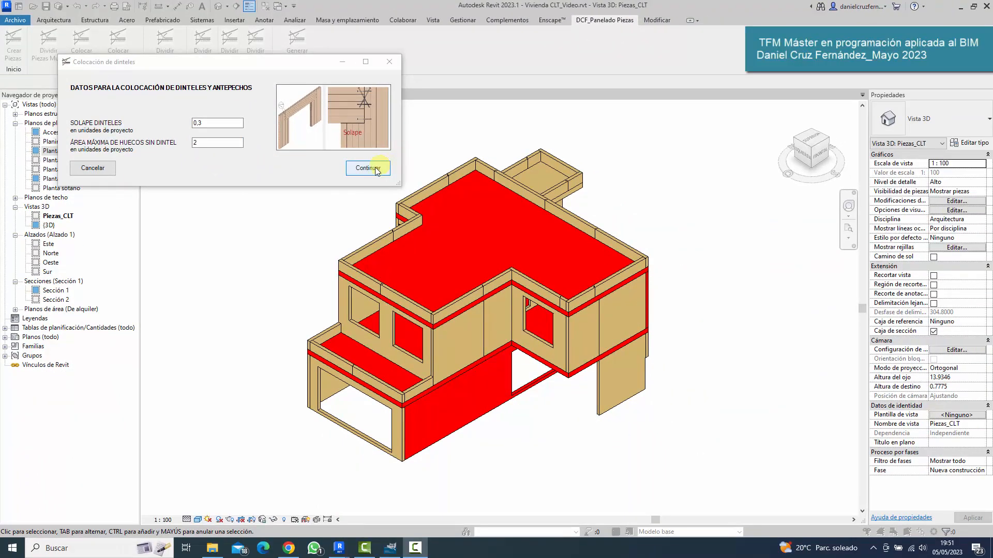
click(642, 290)
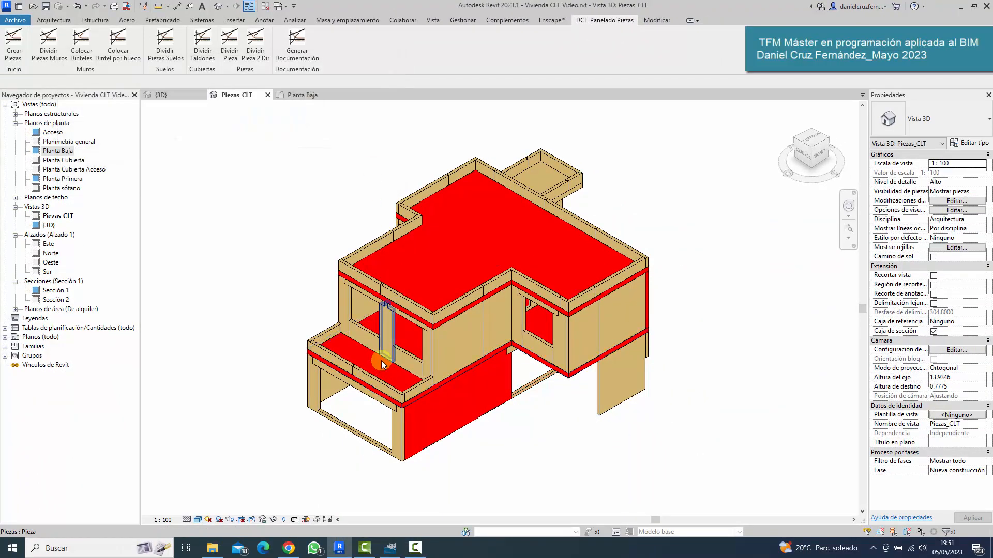
Inspect the lintel and sill pieces around the first-floor windows above the terrace
scroll(381, 361, up, 4)
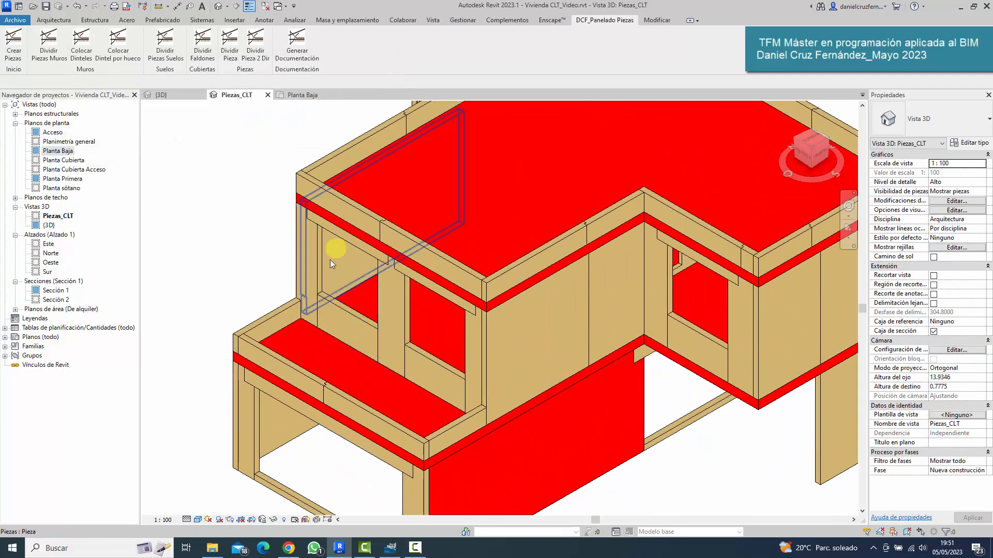
click(435, 288)
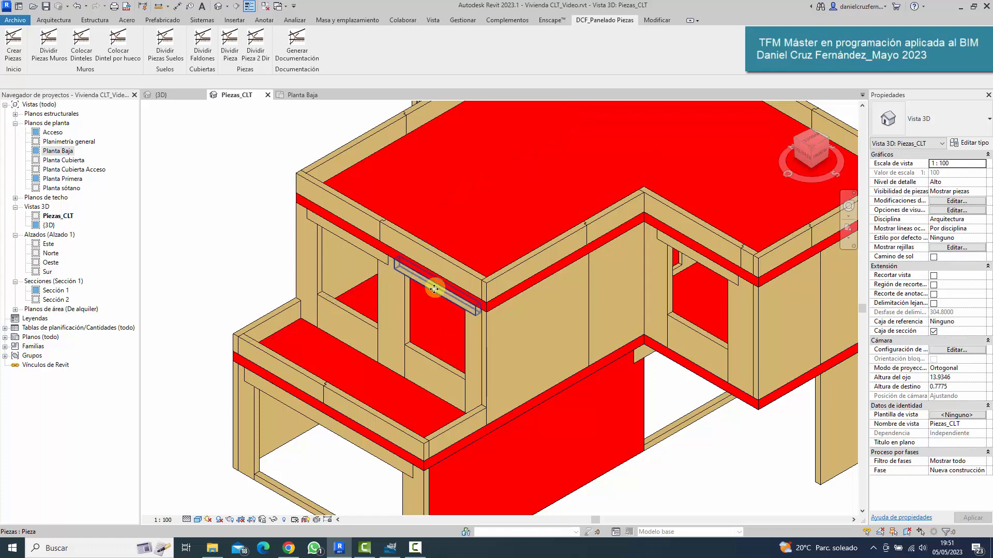
click(432, 371)
click(356, 331)
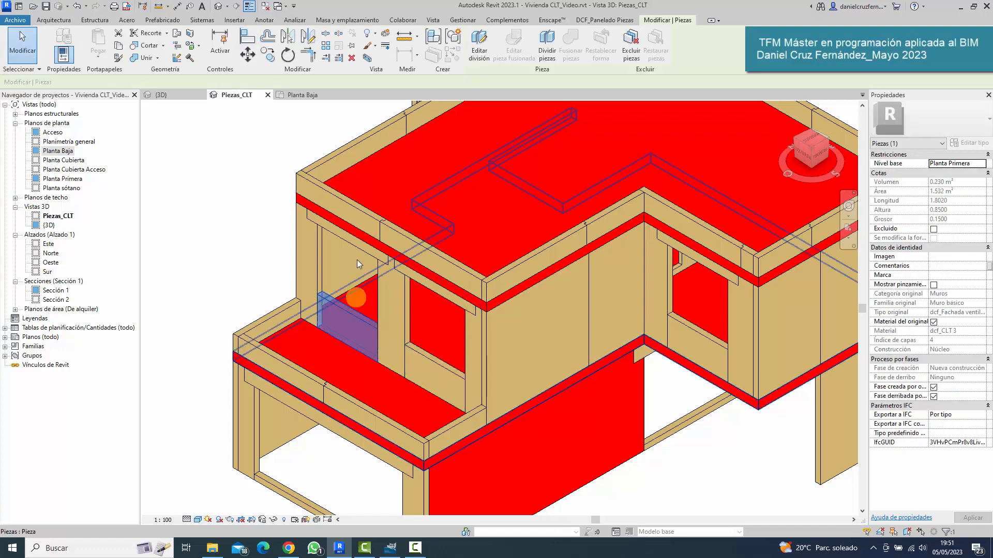
click(356, 242)
scroll(246, 286, down, 2)
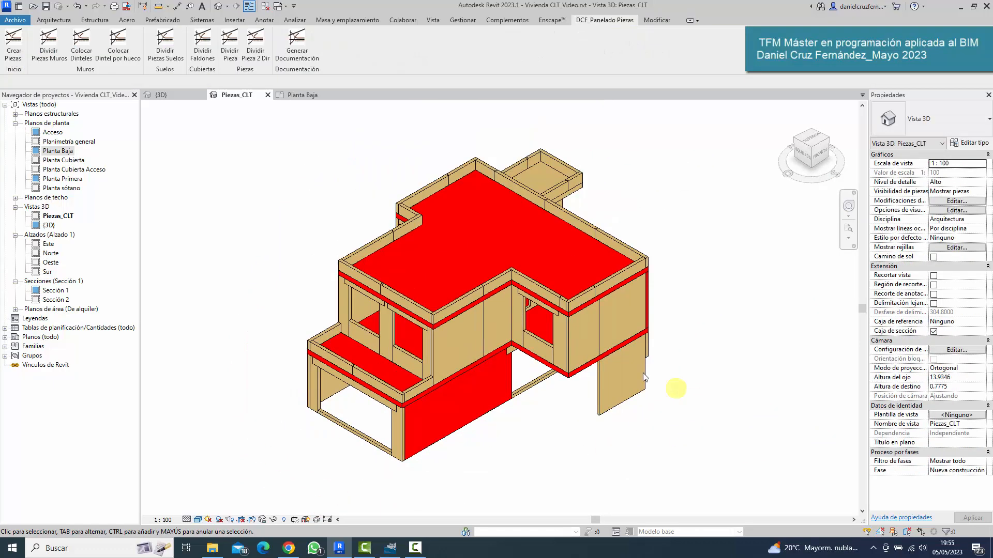
Add a lintel and sill with 0,3 overlap to the narrow window nearest the corner in the red first-floor wall piece
shift+middle_drag(598, 332, 463, 259)
scroll(471, 351, up, 3)
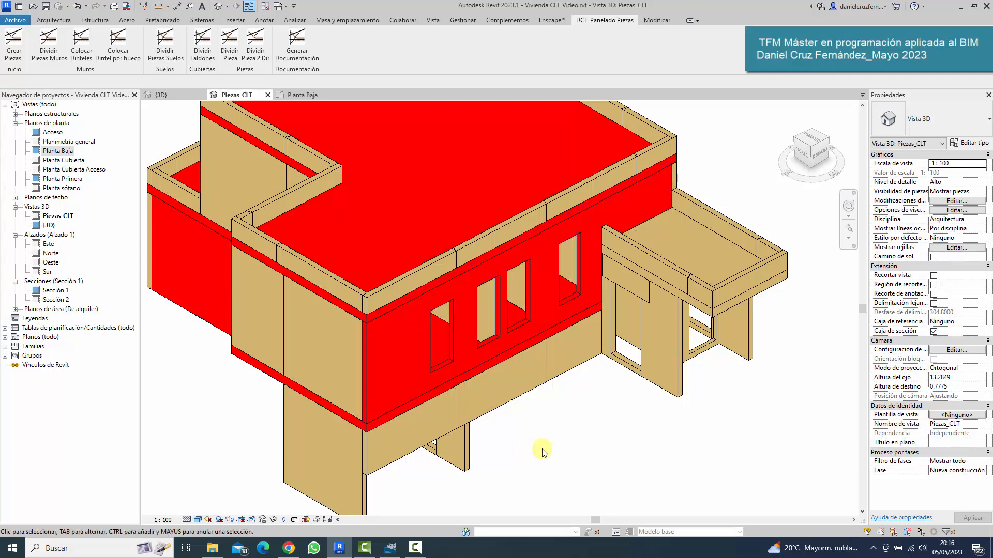
click(118, 41)
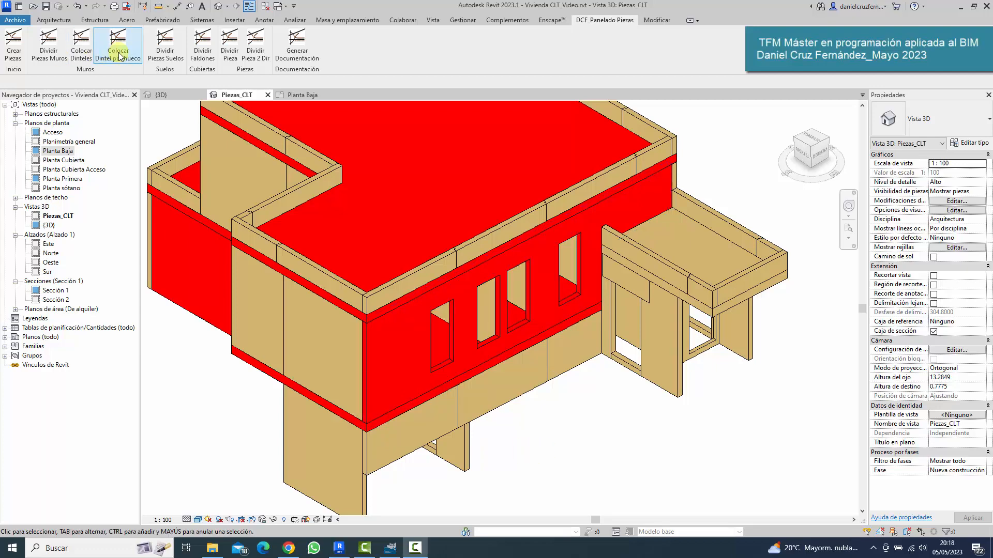
click(437, 284)
click(398, 369)
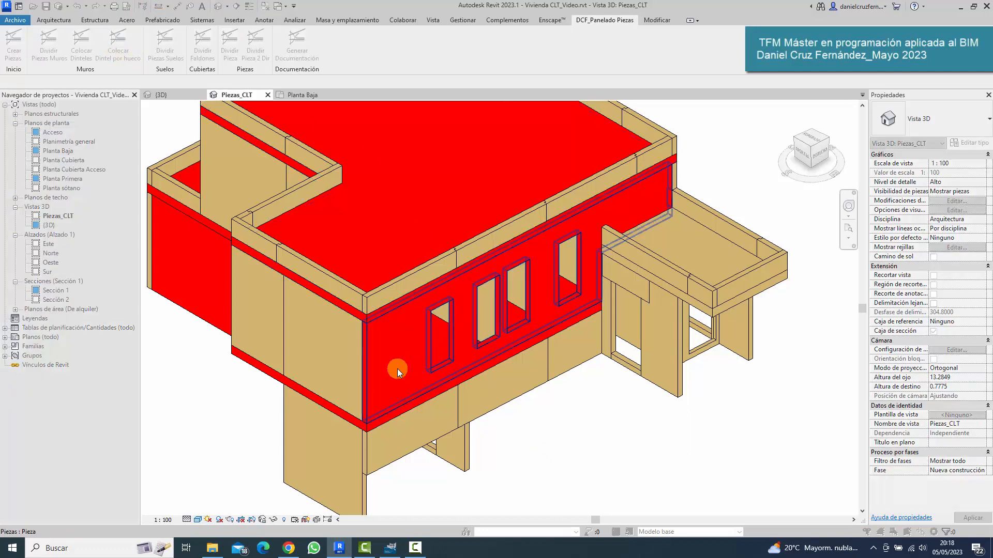
click(397, 368)
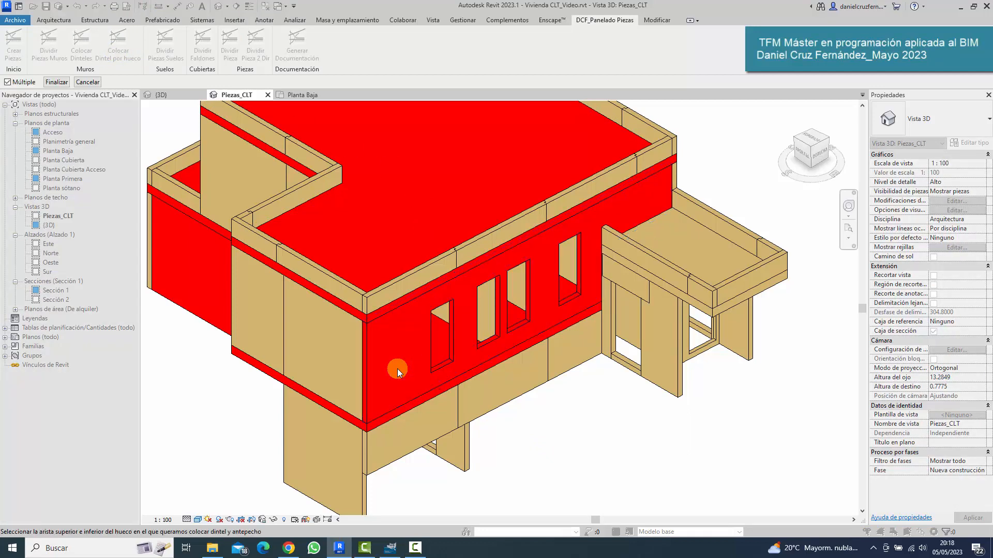
click(445, 369)
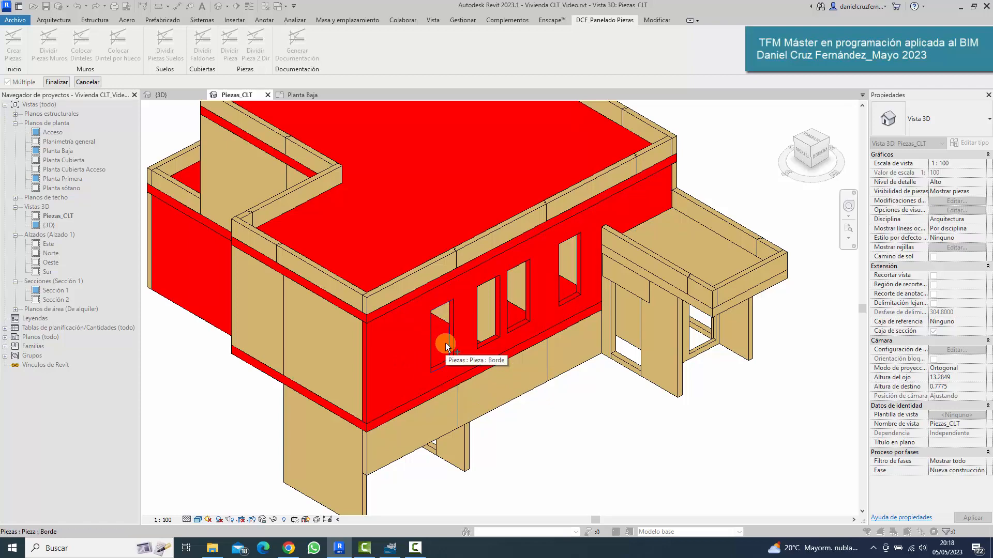
click(57, 82)
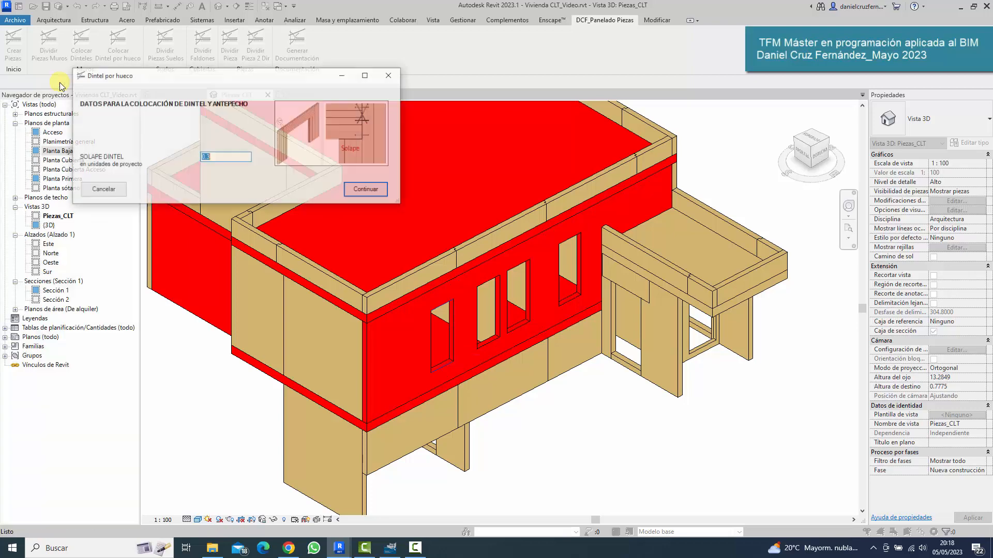
drag(228, 81, 233, 89)
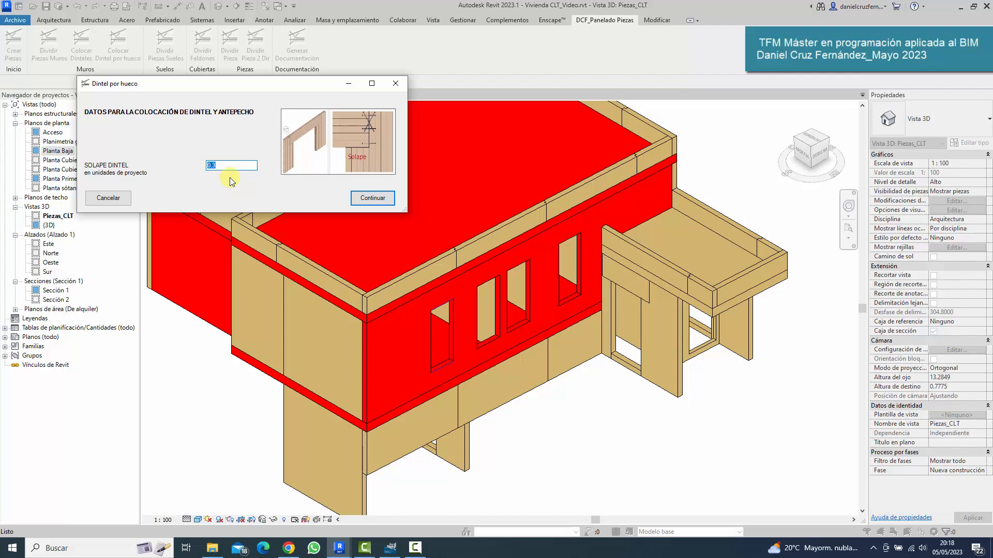
click(373, 198)
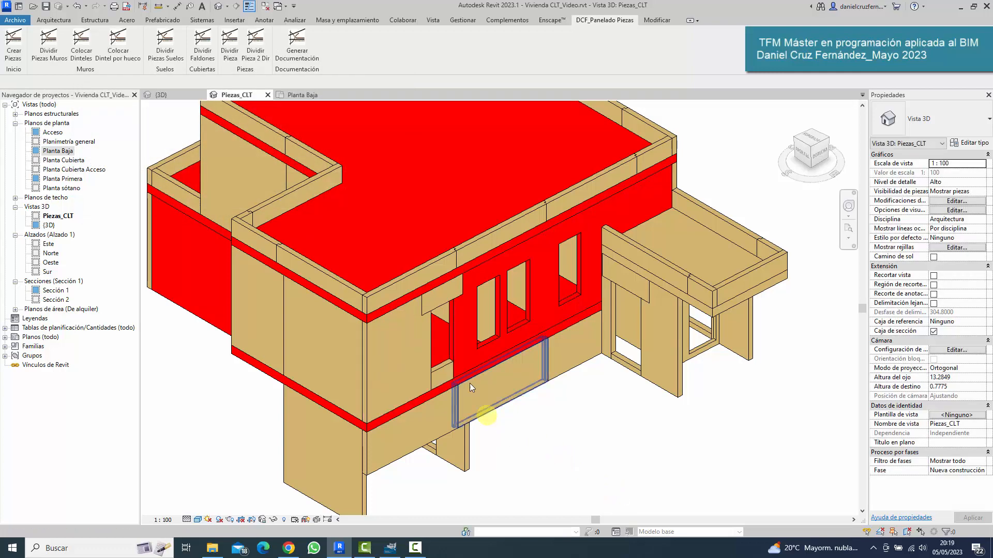
click(438, 313)
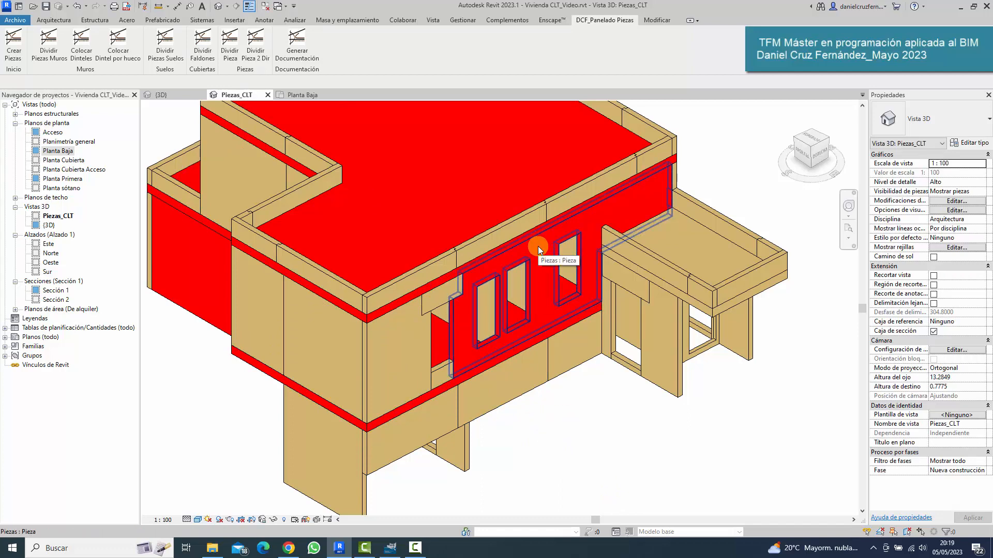
Add a lintel and sill to the narrow window nearest the terrace in the red first-floor wall piece, and inspect the lintel
click(126, 51)
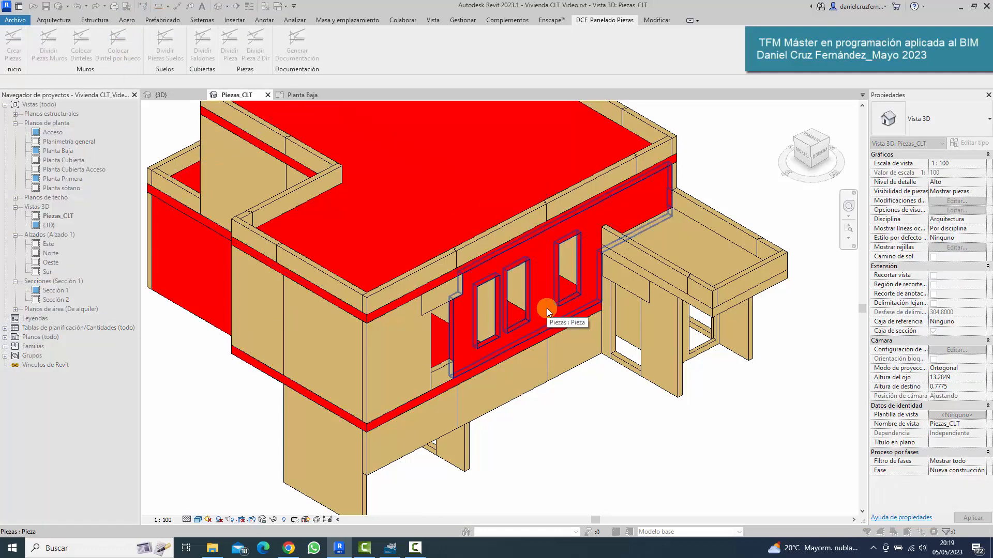
click(547, 308)
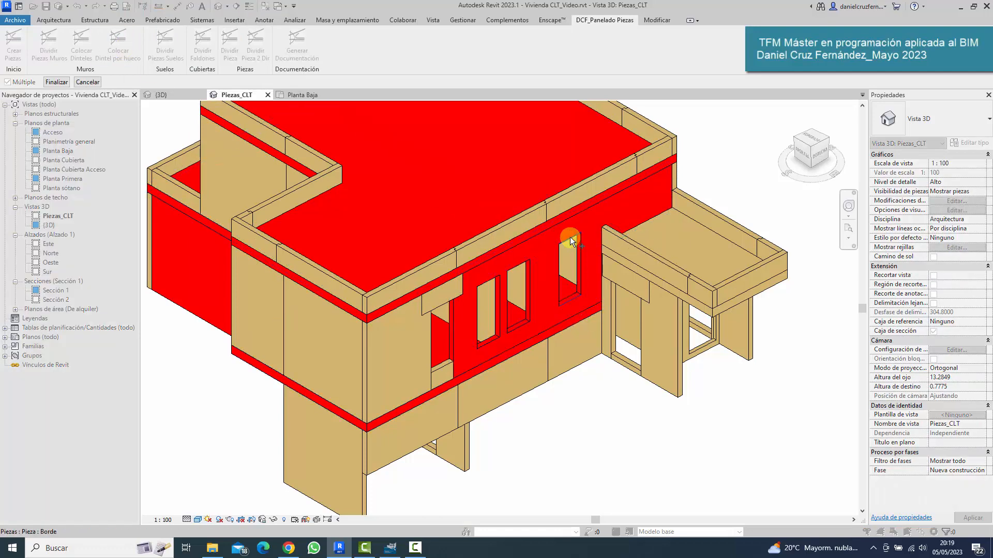
click(56, 82)
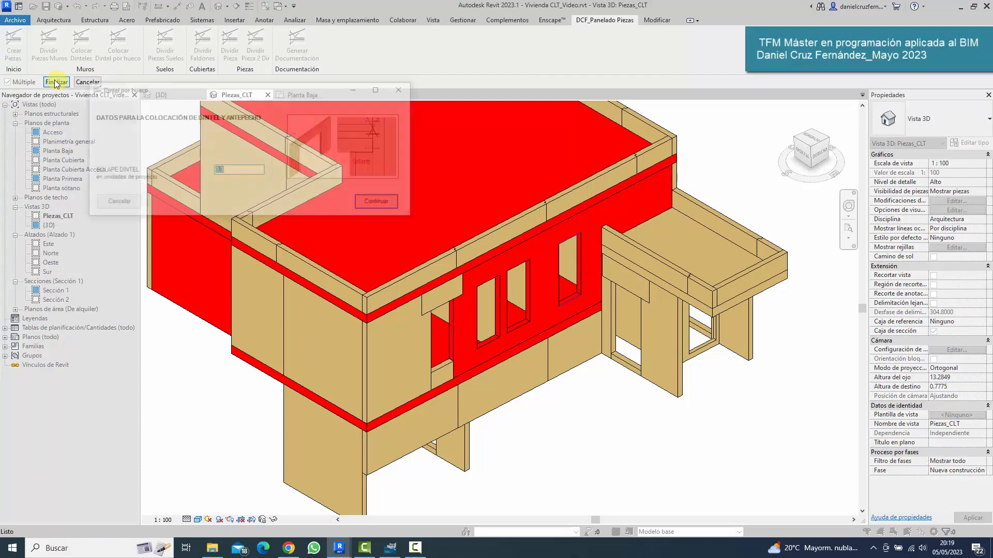
click(380, 203)
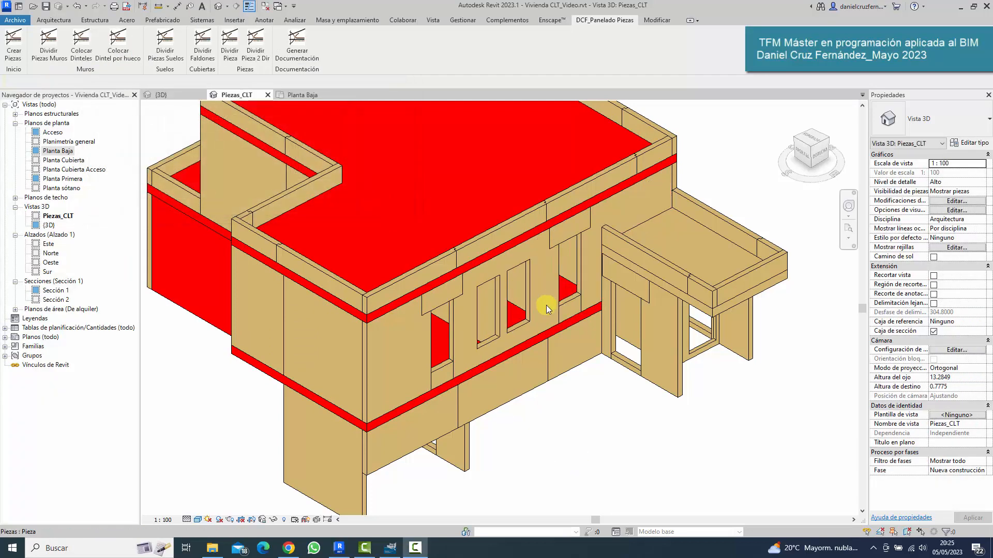
click(565, 231)
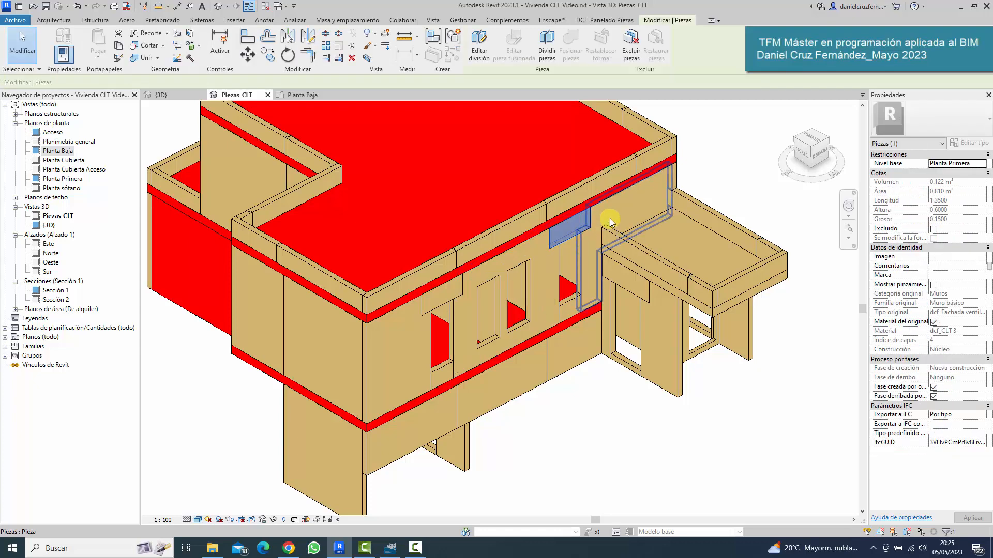
click(427, 368)
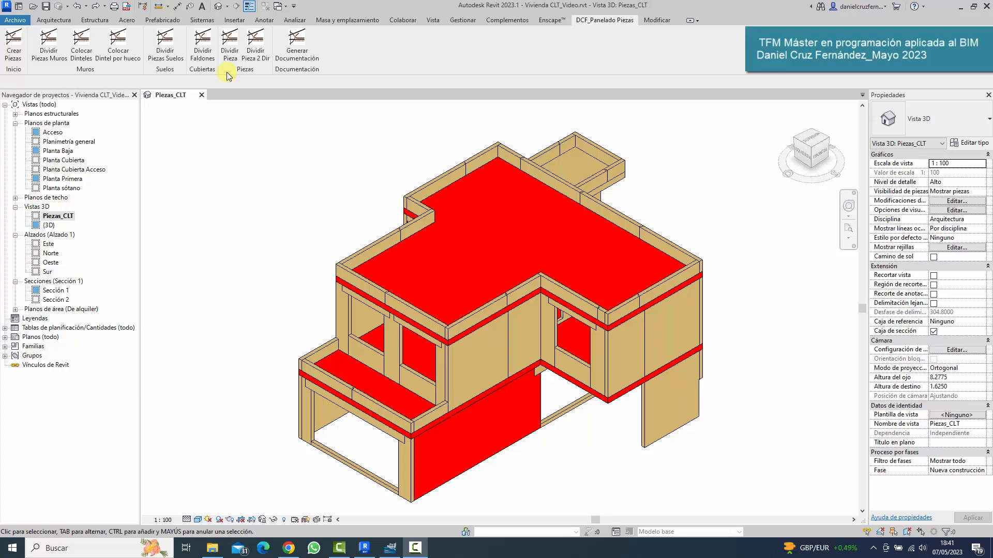
Divide the red ground-floor wall piece into panels 3 wide, justified at Centro, inspect a resulting panel and undo the division
click(230, 51)
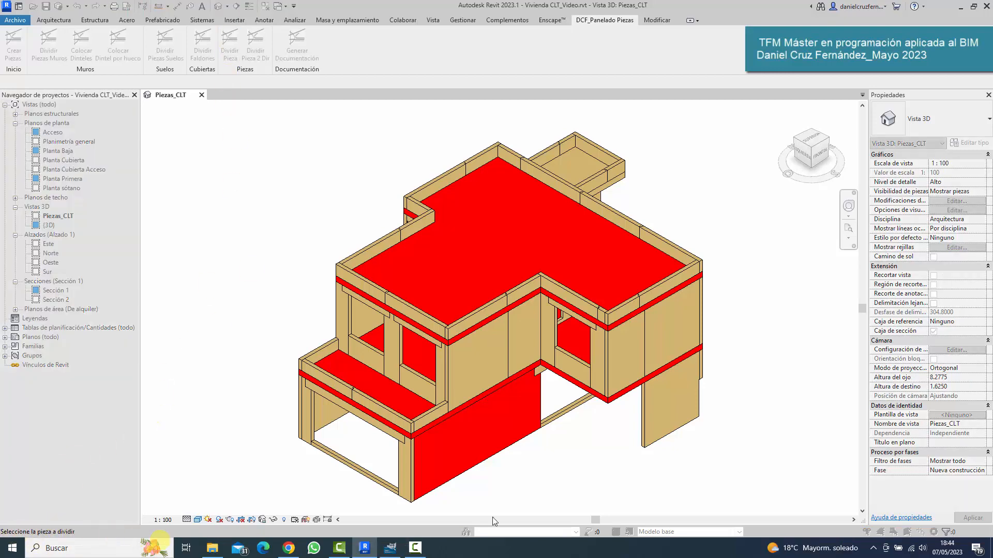
click(508, 429)
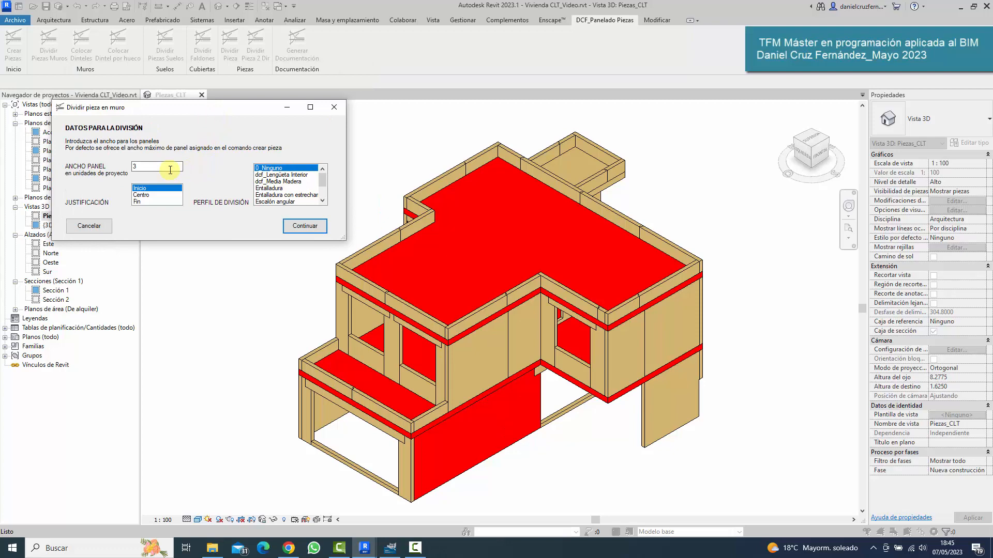
click(170, 169)
click(147, 195)
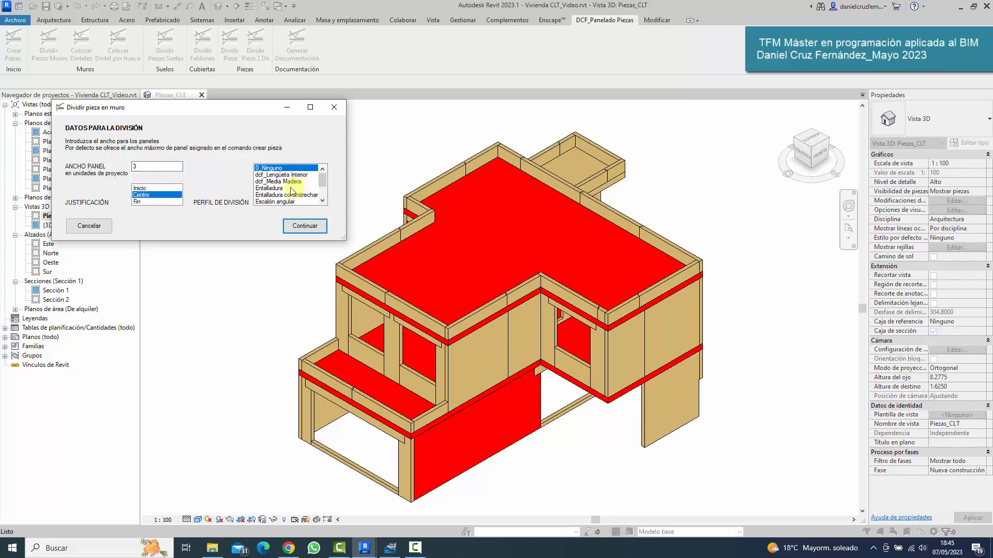
click(310, 225)
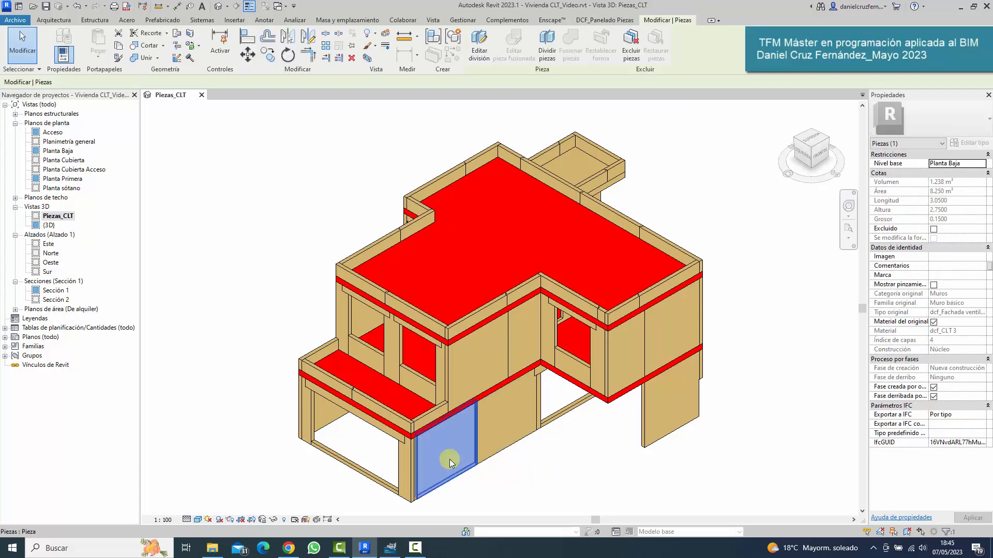
click(541, 471)
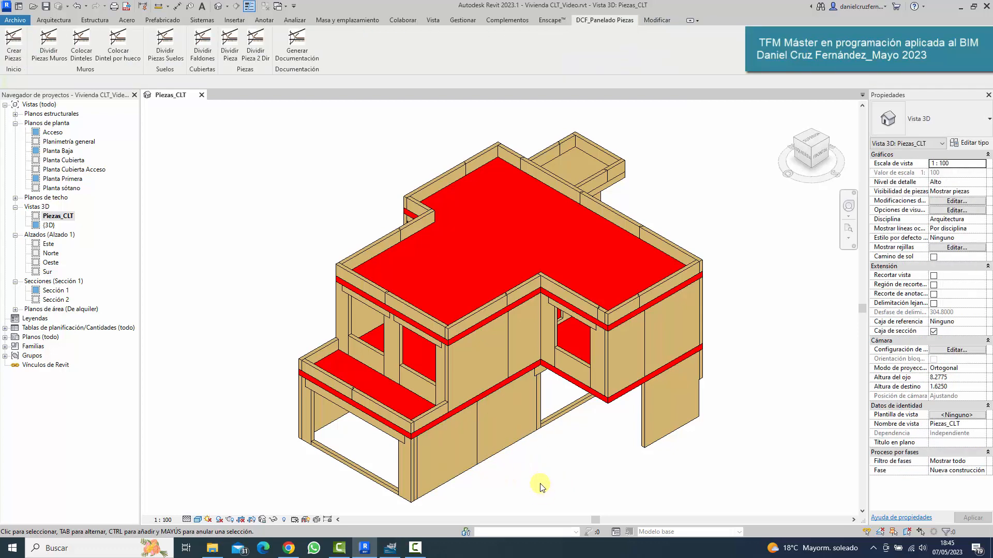
click(76, 6)
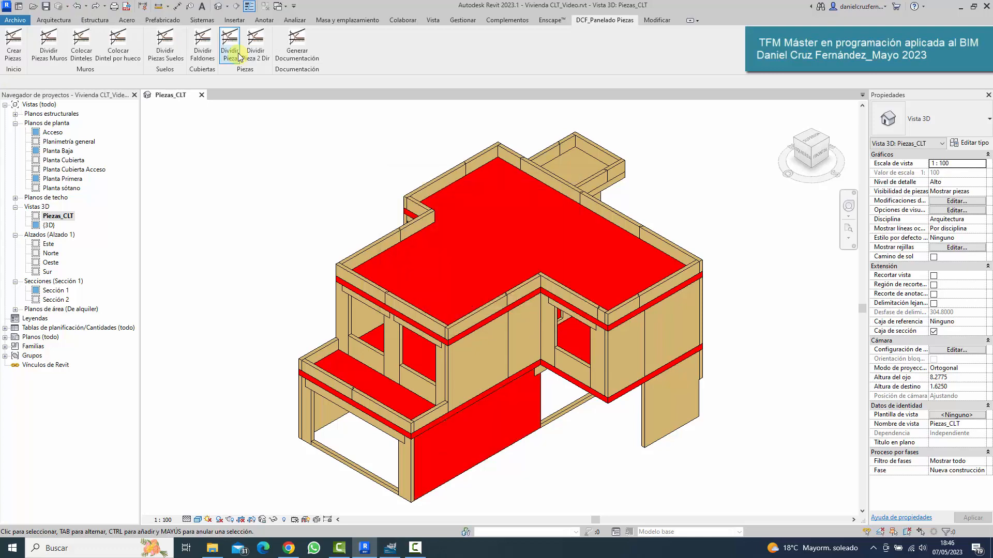
Divide the red ground-floor wall piece into panels 3 wide, justified at Inicio, using the dcf_Media Madera division profile
click(231, 55)
click(470, 439)
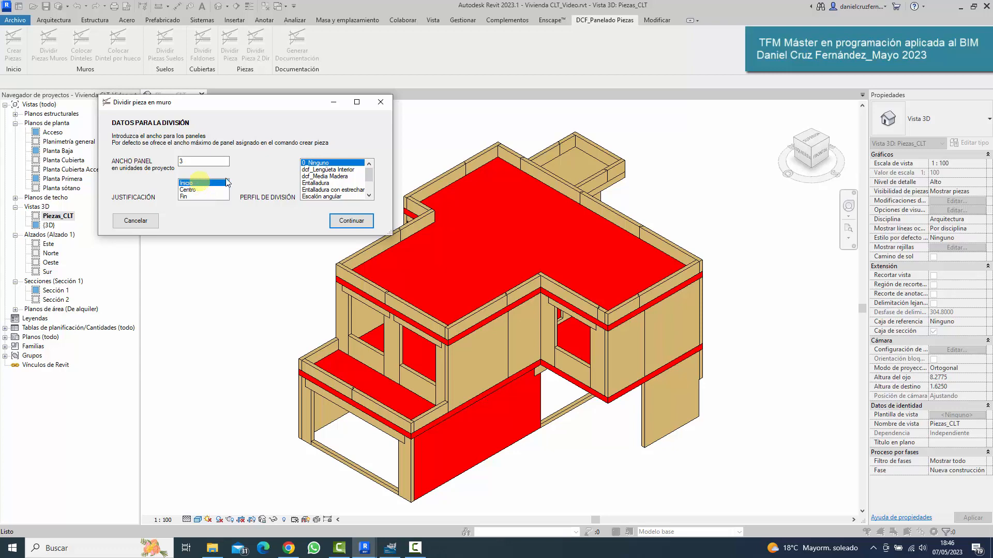
click(334, 177)
click(360, 226)
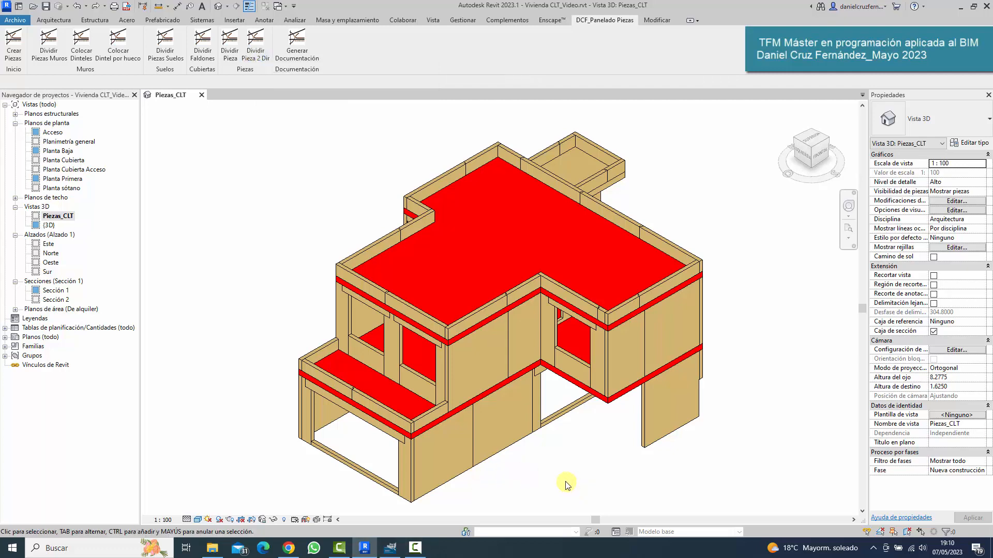
Delete the middle ground-floor wall panel together with its sibling pieces to remove the division, and check the restored wall piece
click(504, 426)
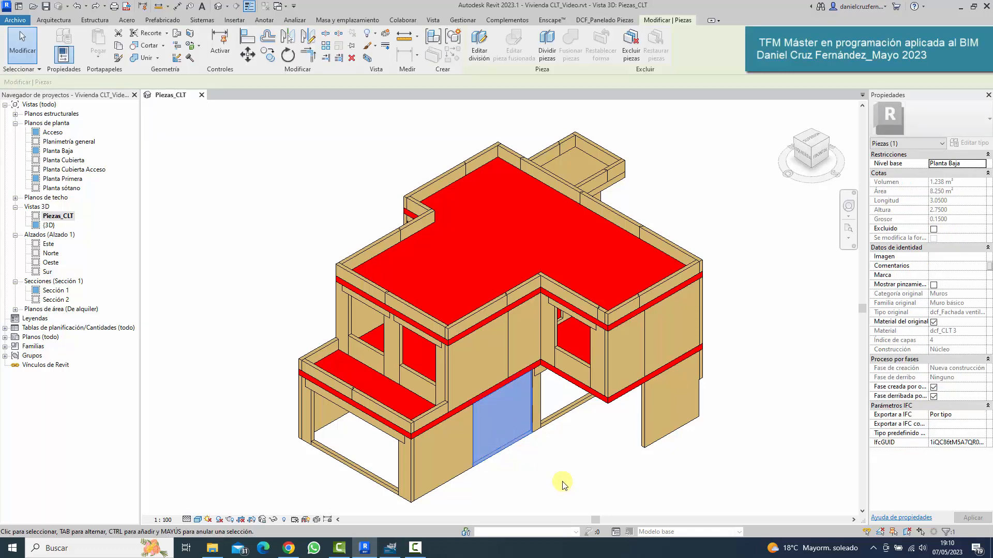
key(Delete)
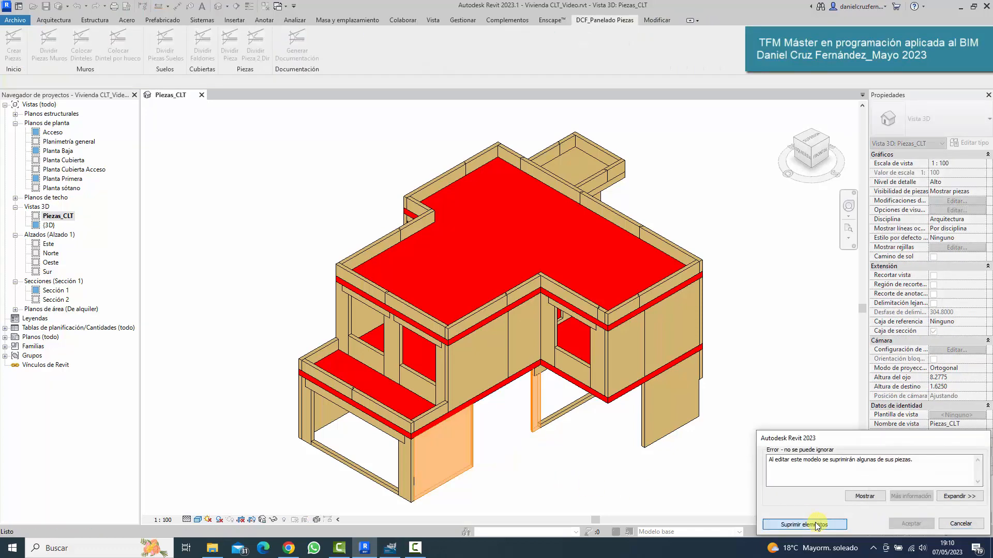
click(805, 525)
click(501, 439)
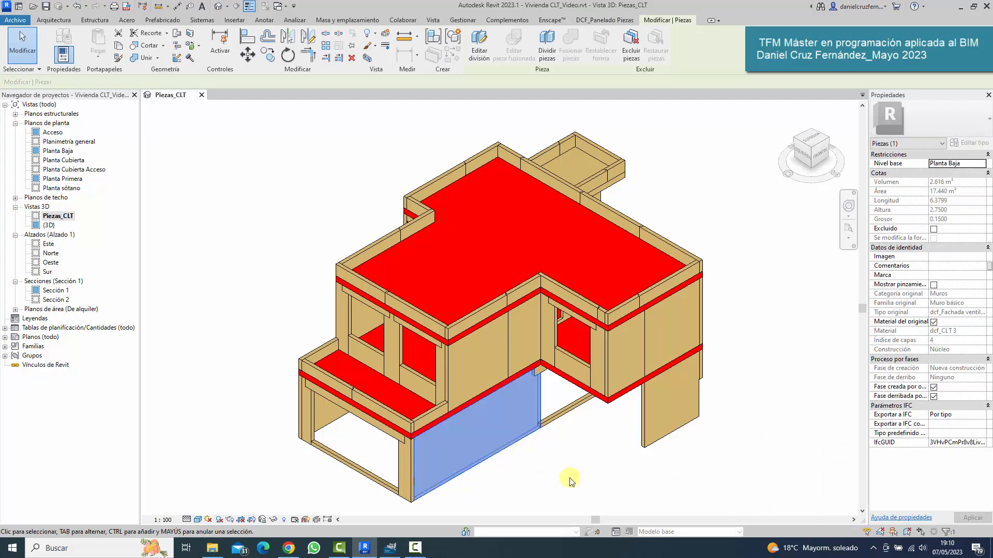
click(571, 481)
Divide the ground-floor wall piece with the two-direction command along Lado largo at a panel width of 1, justified at Inicio, and undo it
click(258, 57)
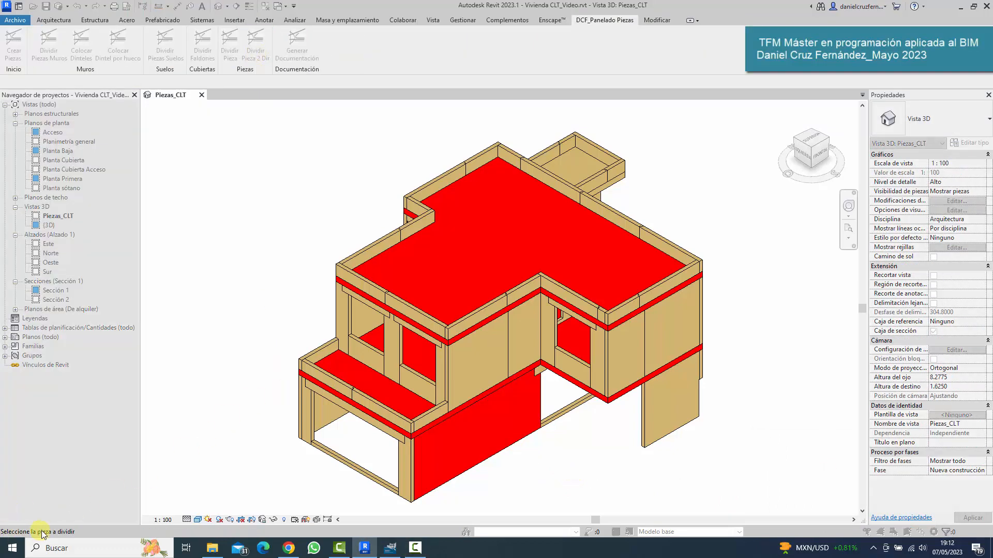
click(486, 436)
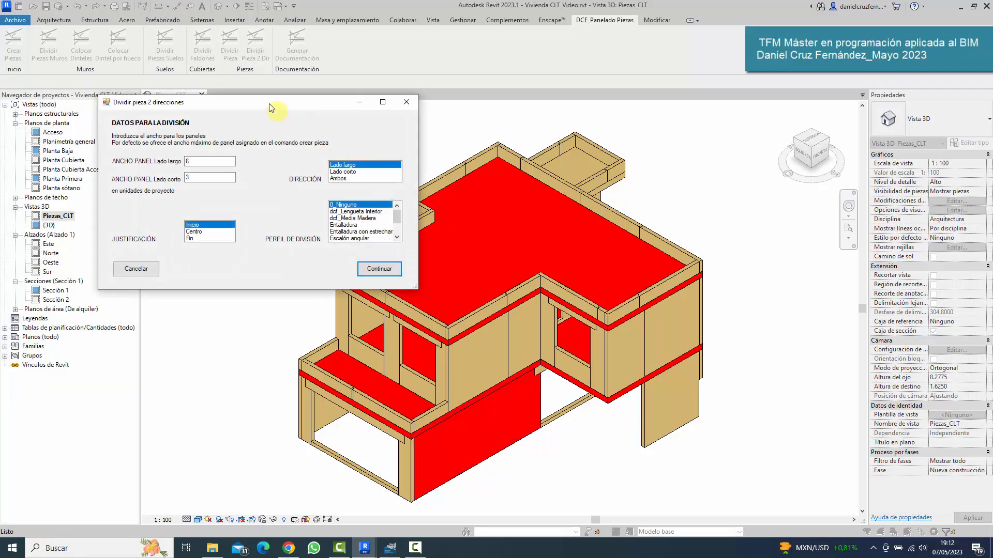
drag(270, 106, 275, 106)
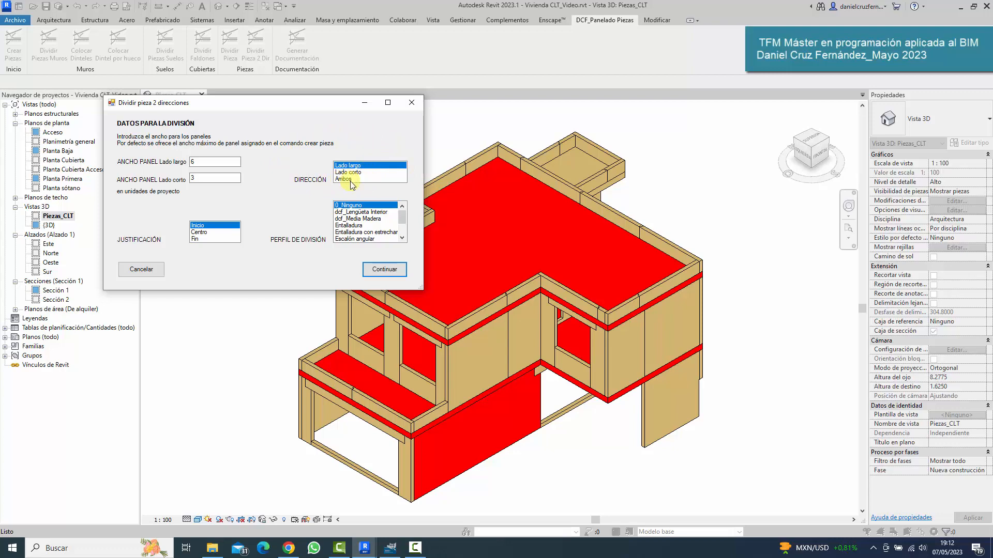
drag(204, 162, 184, 167)
text(1)
click(385, 270)
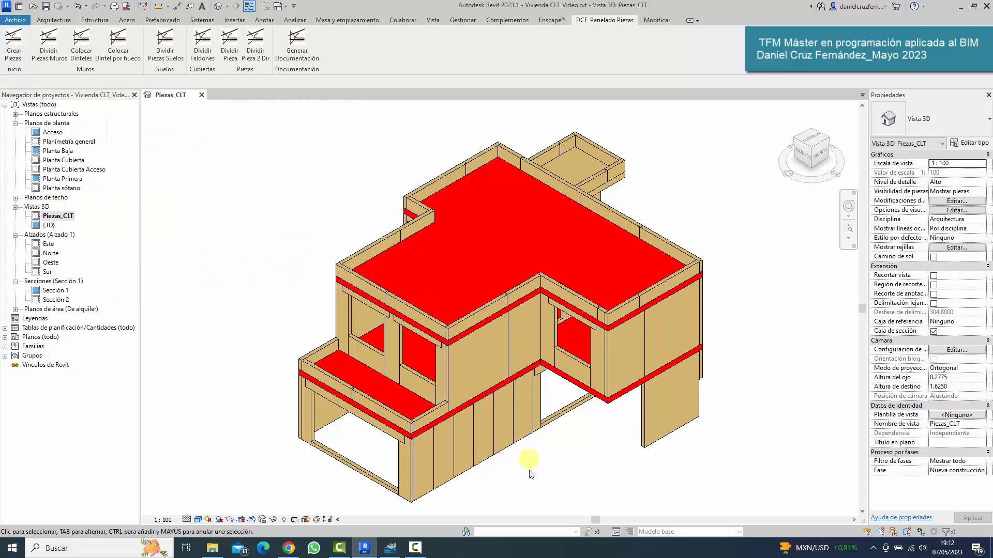
click(77, 6)
Divide the ground-floor wall piece along Lado corto with a short-side panel width of 1, justified at Inicio
click(255, 57)
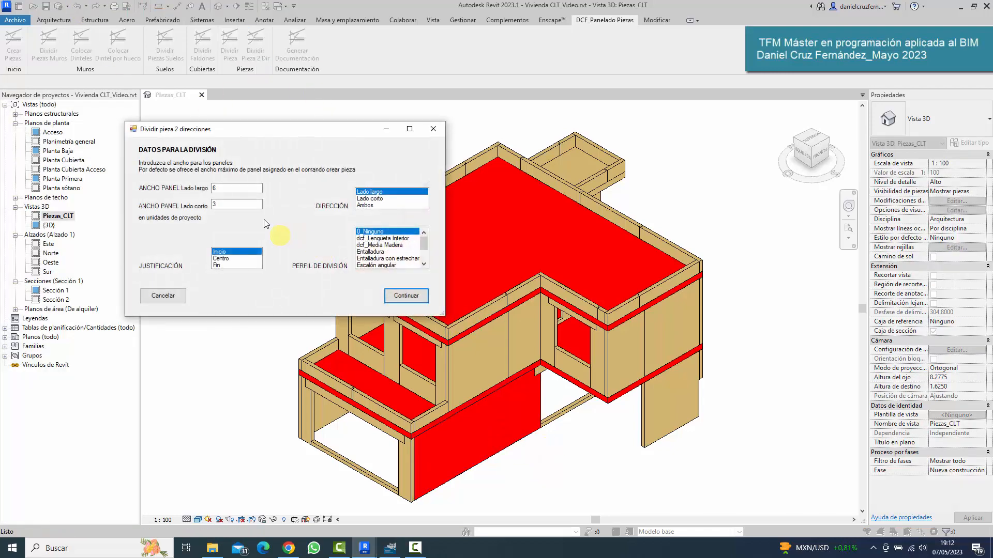
click(228, 206)
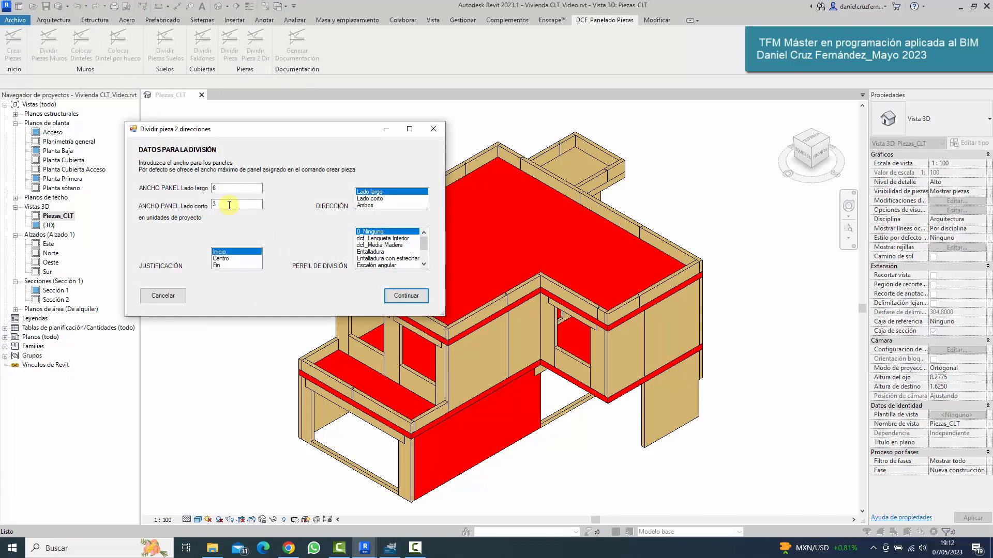
drag(227, 206, 194, 210)
text(1)
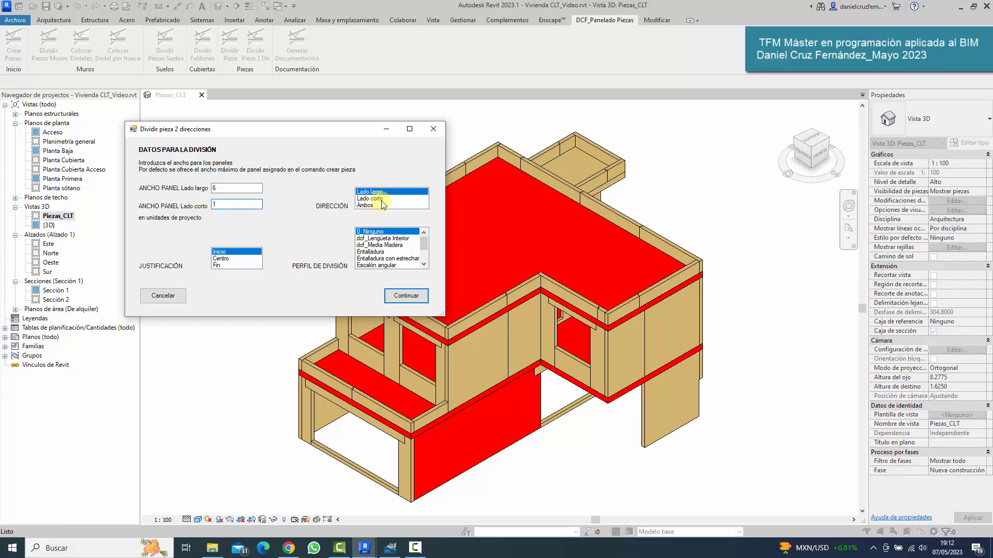
click(381, 198)
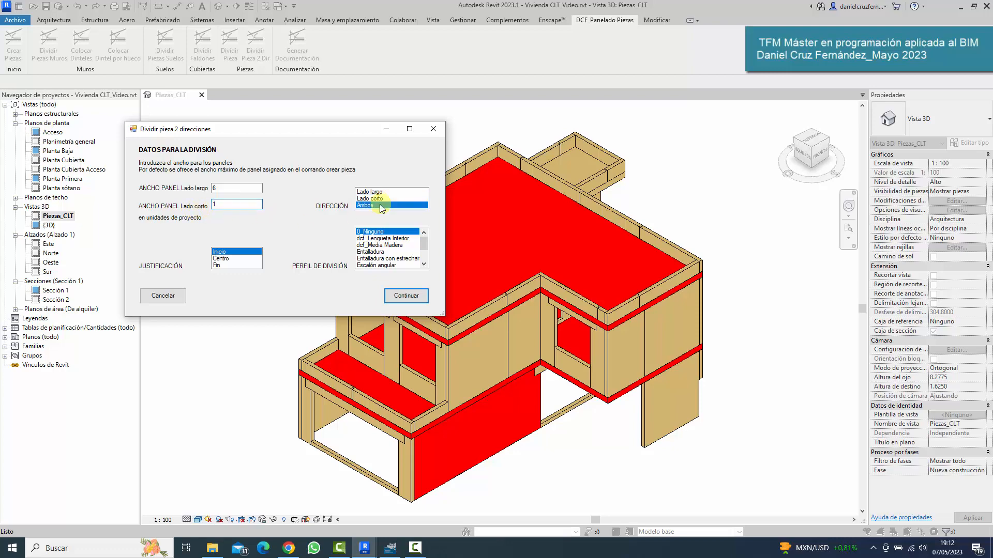
click(406, 295)
click(568, 483)
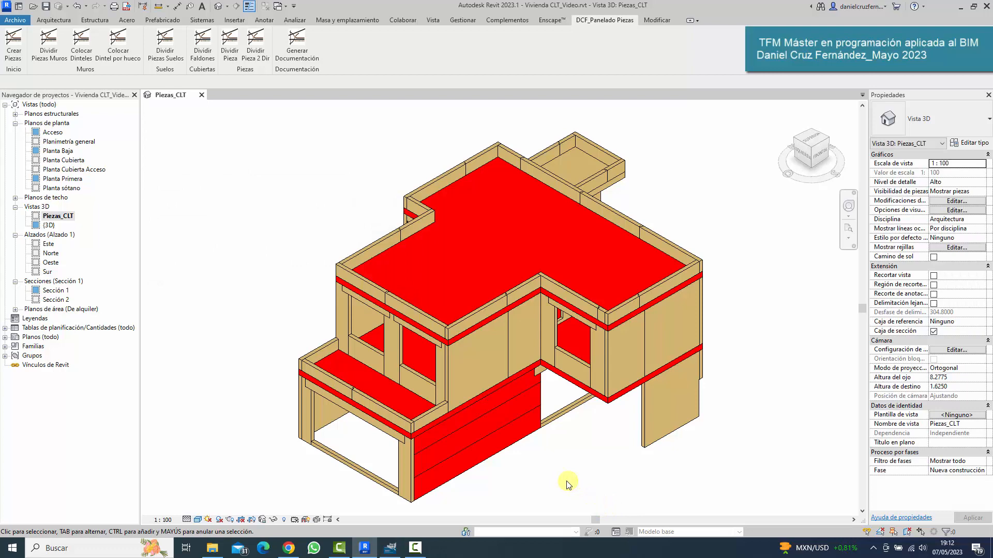
Inspect the horizontal strips of the ground-floor wall and undo the division
click(491, 445)
click(488, 411)
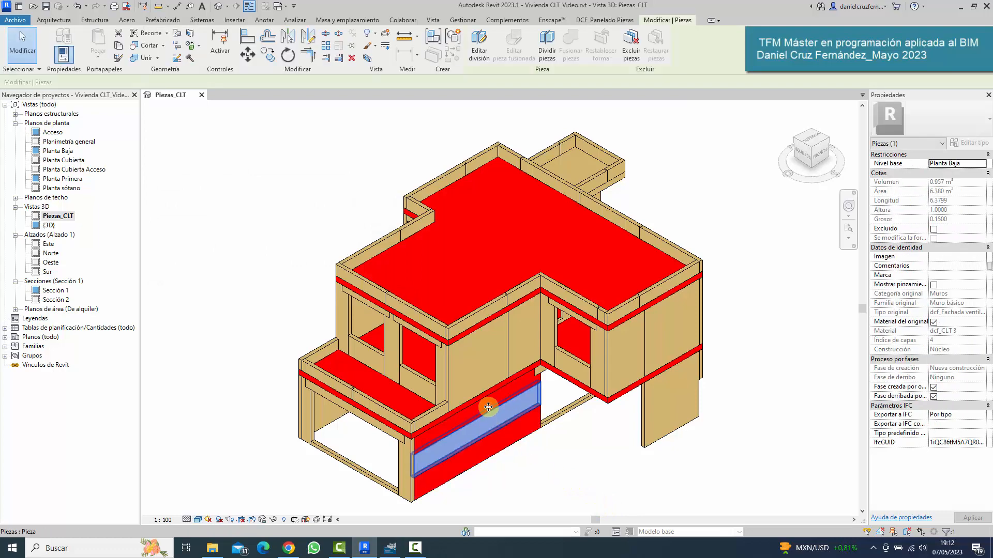
click(567, 464)
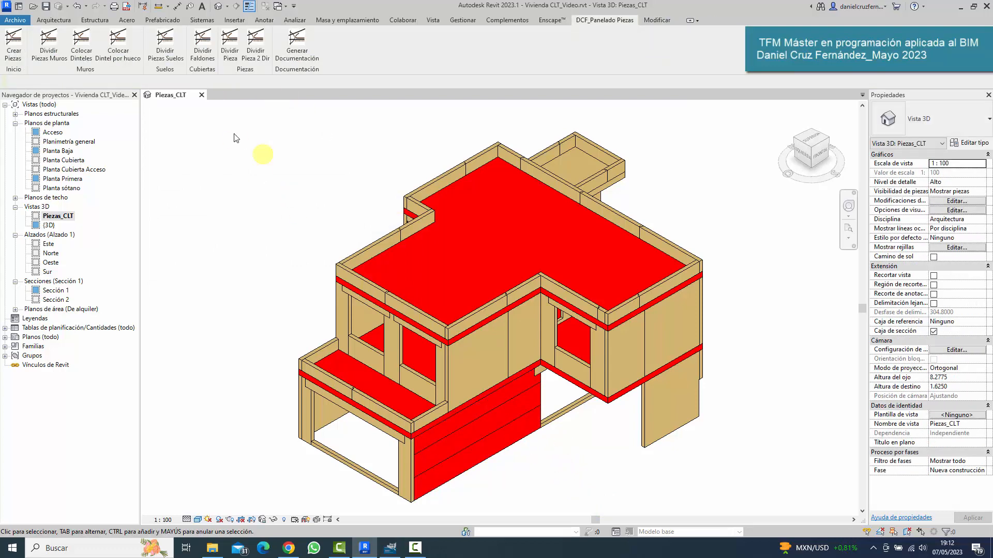
click(77, 6)
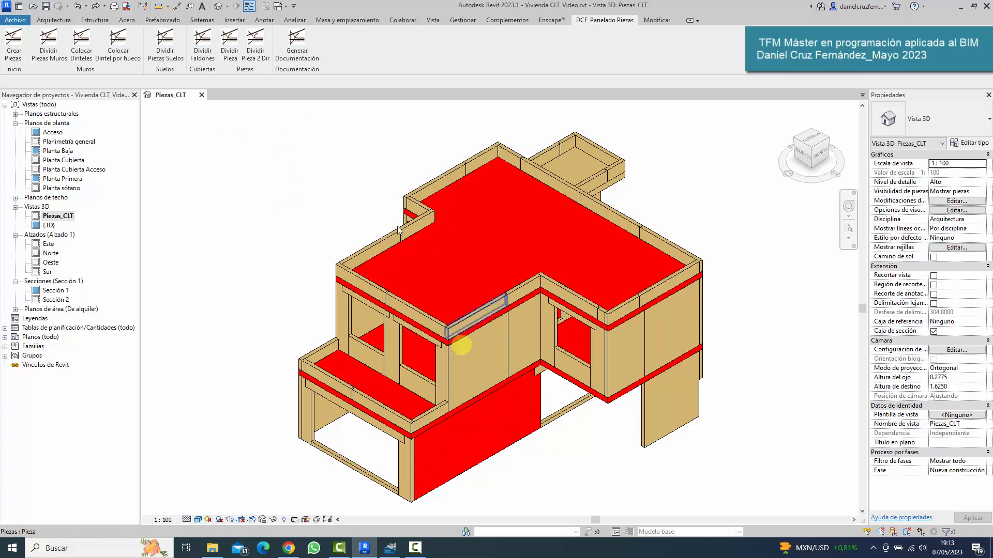
Divide the ground-floor wall piece in both directions (Ambos), with widths of 1 on the long side and 2 on the short side, justified at Centro
click(256, 42)
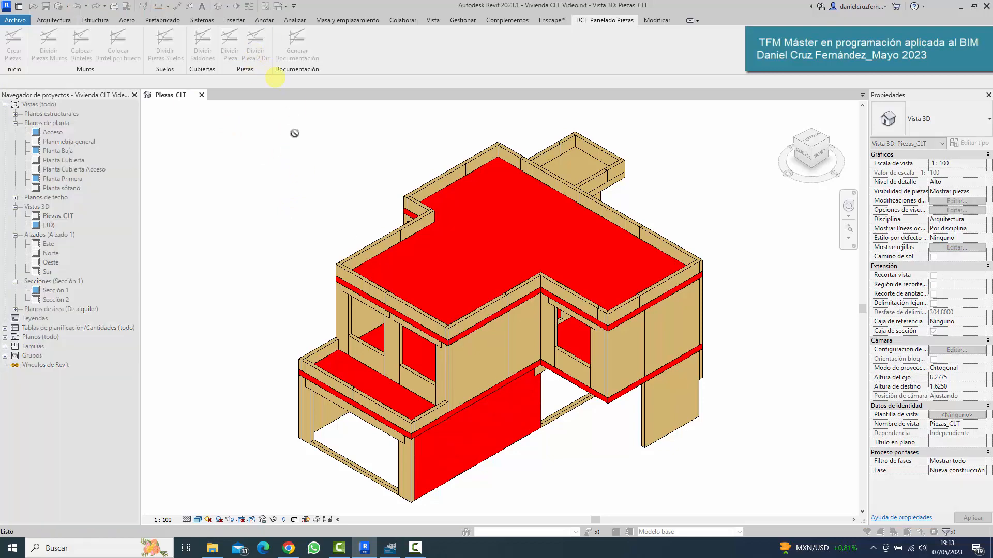
click(492, 443)
drag(121, 97, 106, 97)
text(2)
click(254, 98)
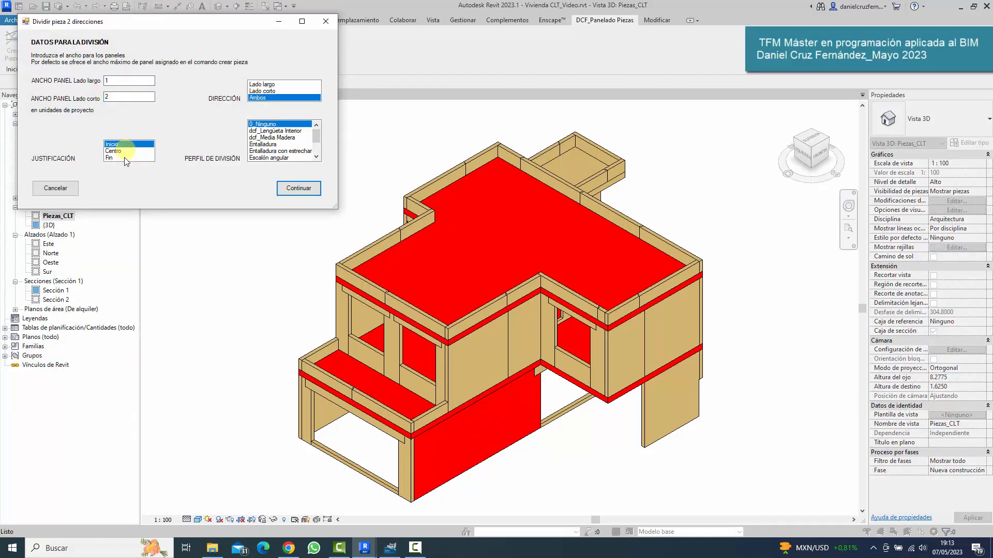
click(122, 151)
click(293, 189)
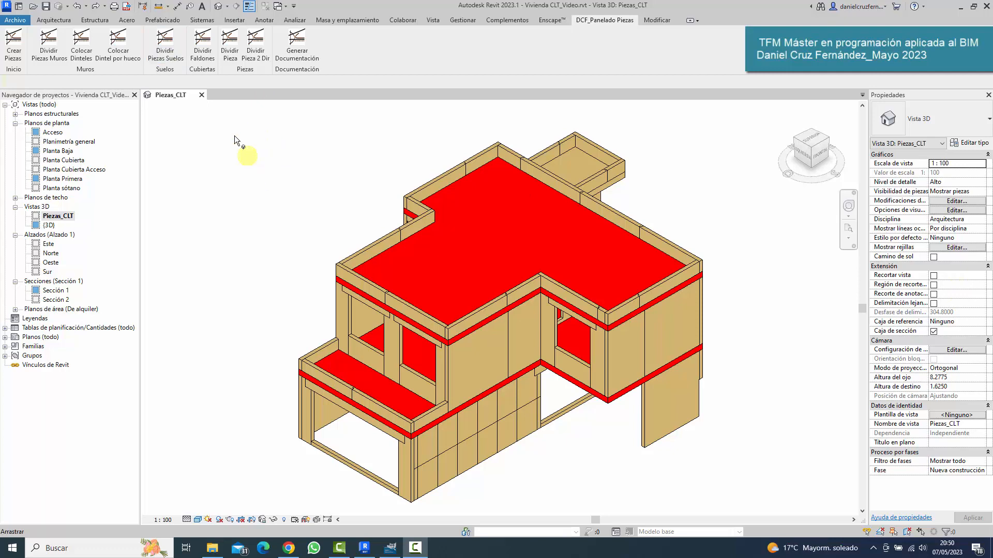
Divide the floor pieces in both directions (Ambos) at a long-side panel width of 1, justified at Centro, with the dcf_Lengüeta Interior profile
click(165, 44)
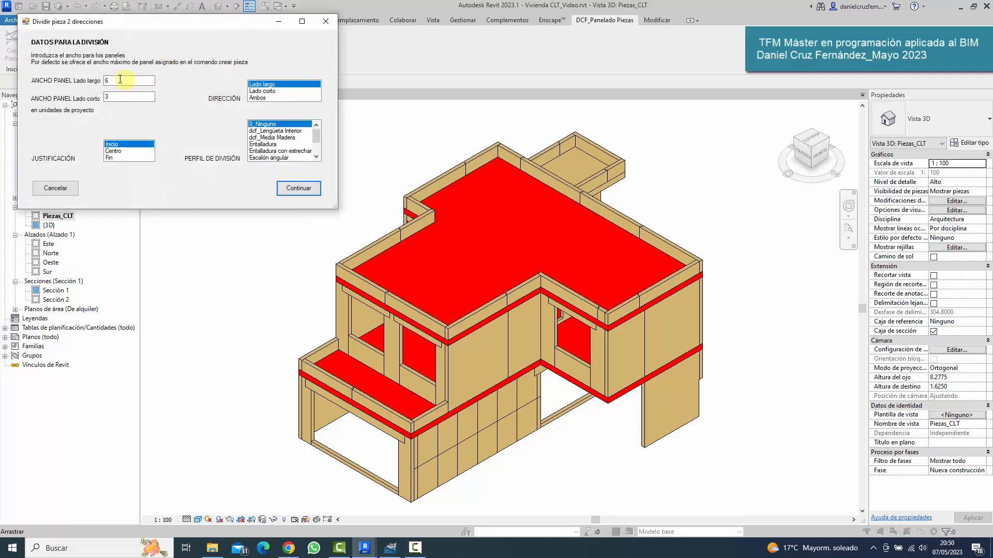
drag(148, 81, 70, 84)
text(1)
click(123, 151)
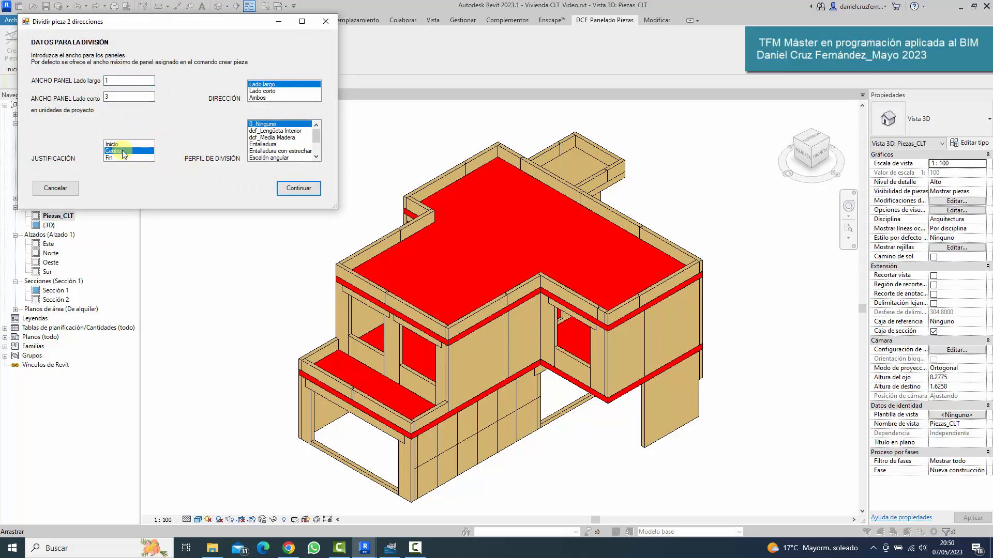
click(260, 99)
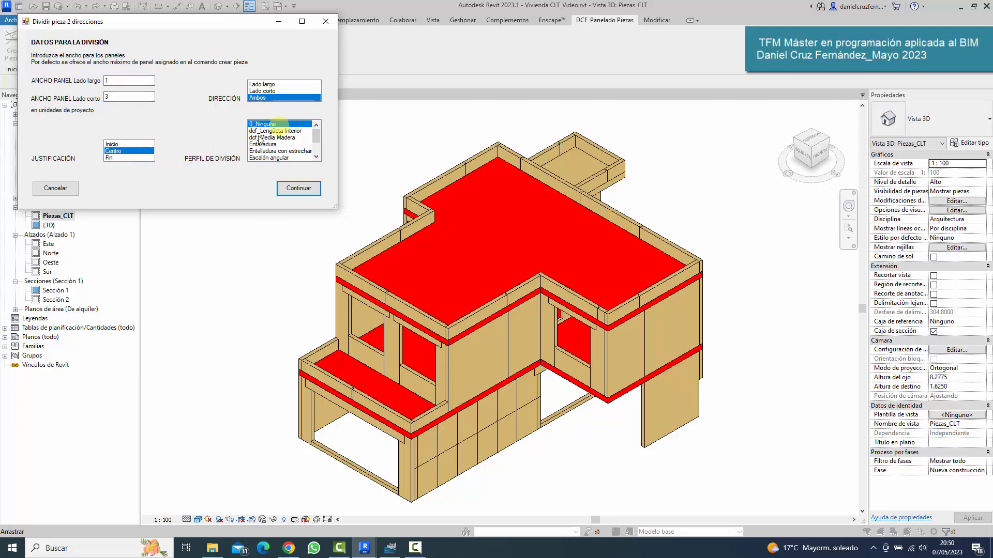
click(282, 131)
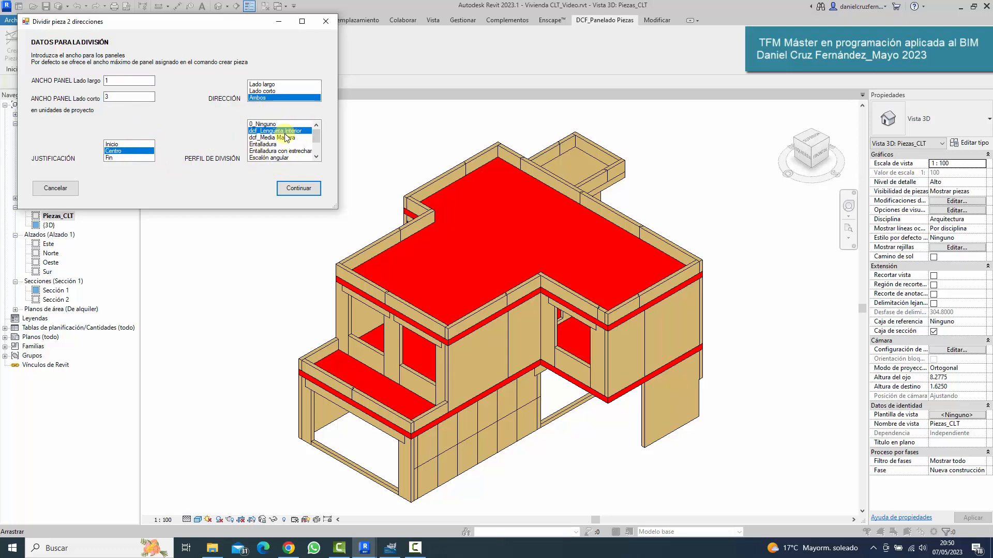
click(298, 188)
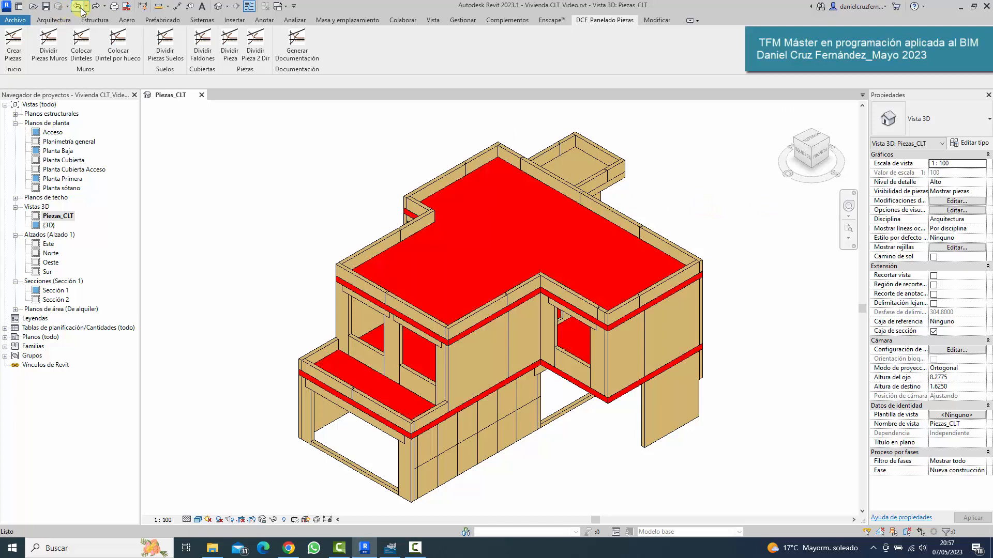
Isolate the large roof-level floor piece temporarily in the 3D view
click(490, 175)
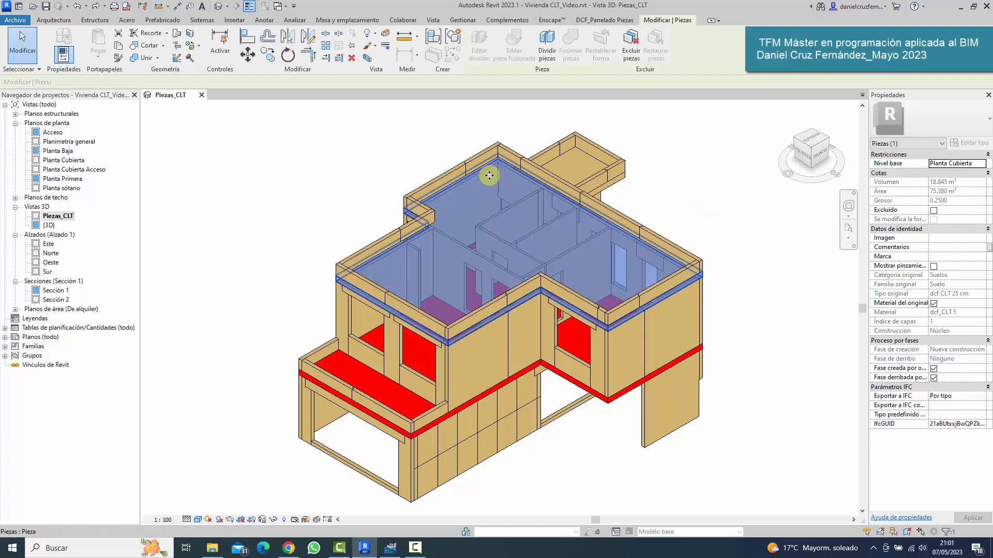
click(264, 520)
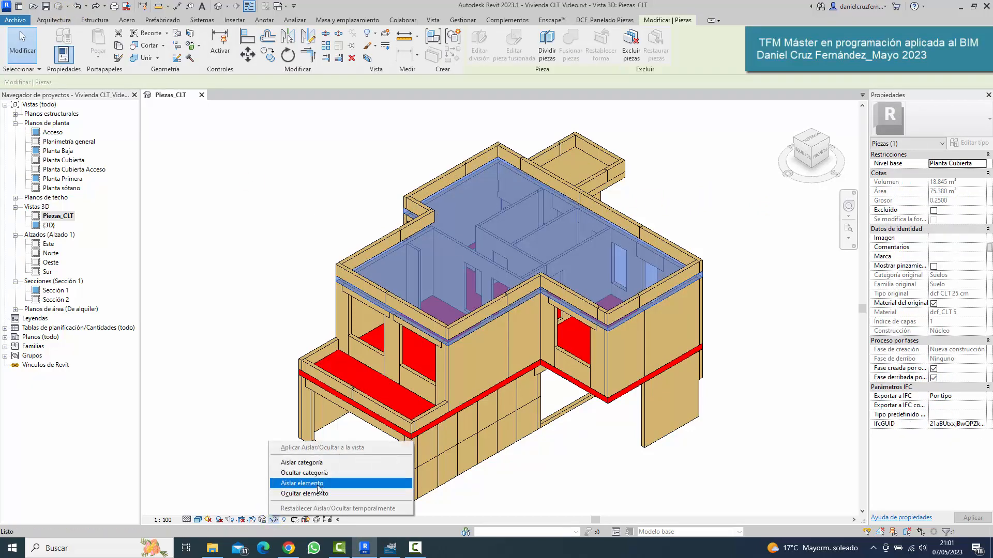
click(320, 483)
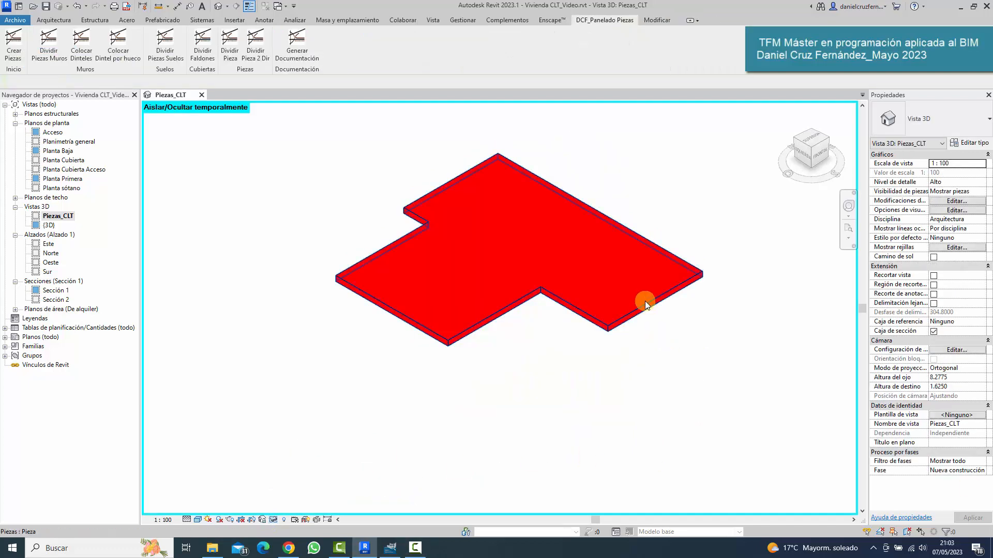
Divide the isolated floor piece in two with a sketched line about 13.4 m long through its inner corners, extending past both edges
click(646, 304)
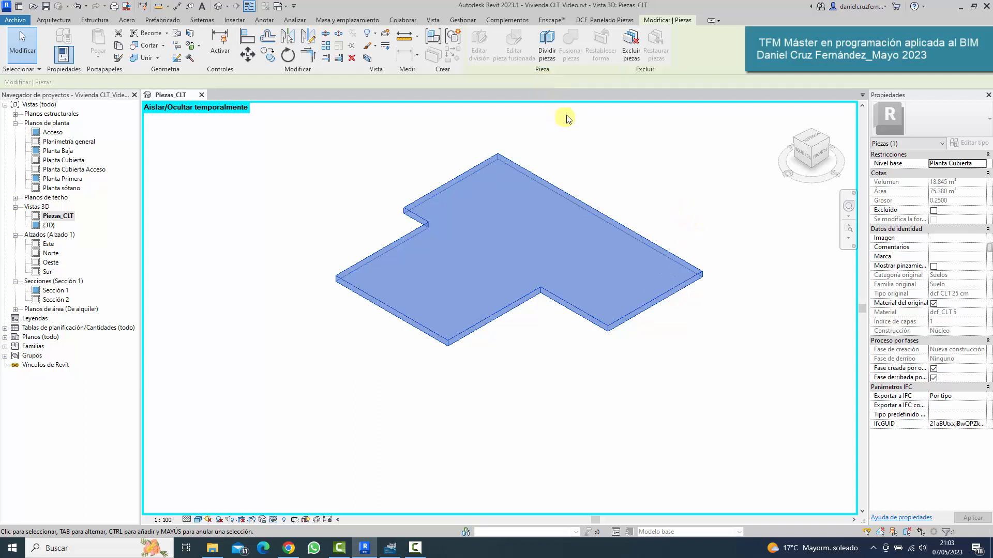
click(547, 44)
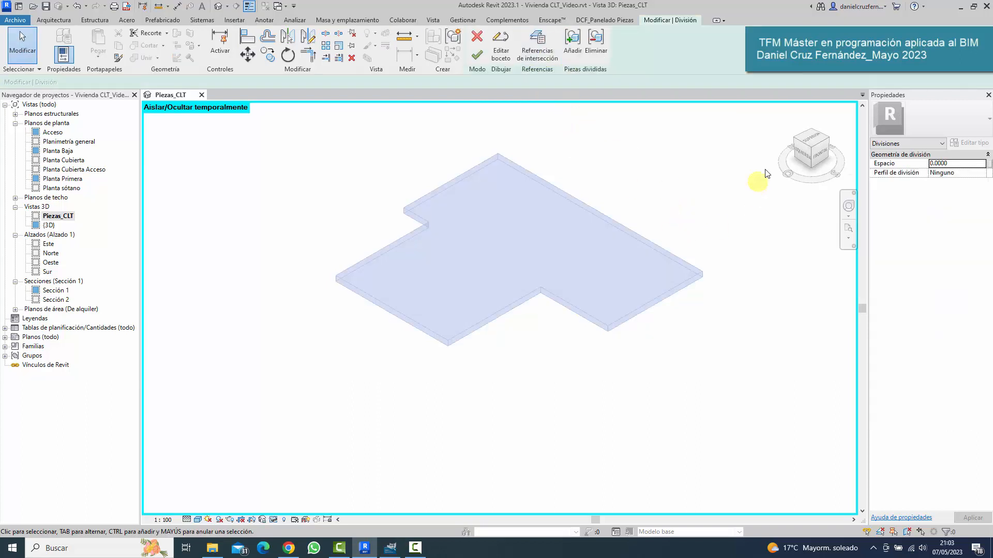
click(501, 58)
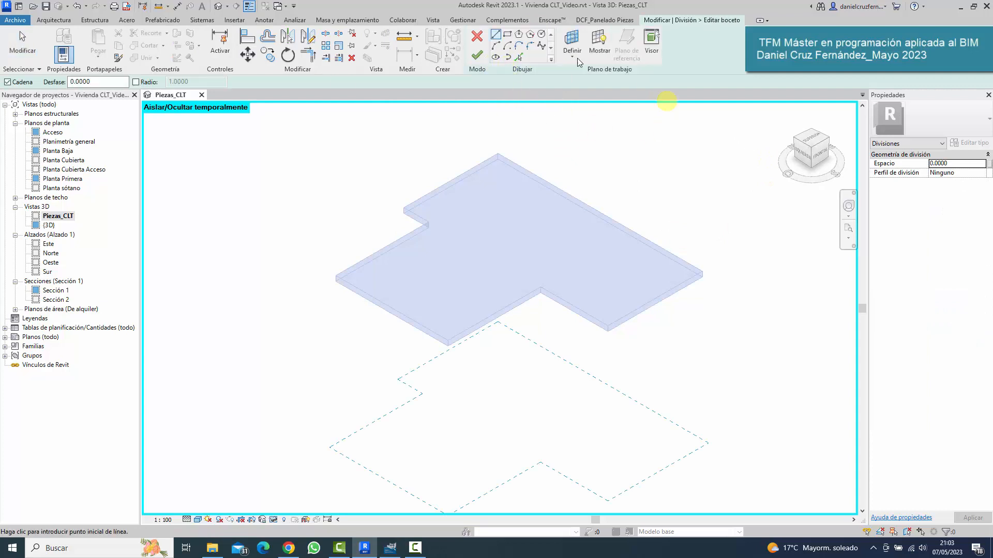
click(809, 136)
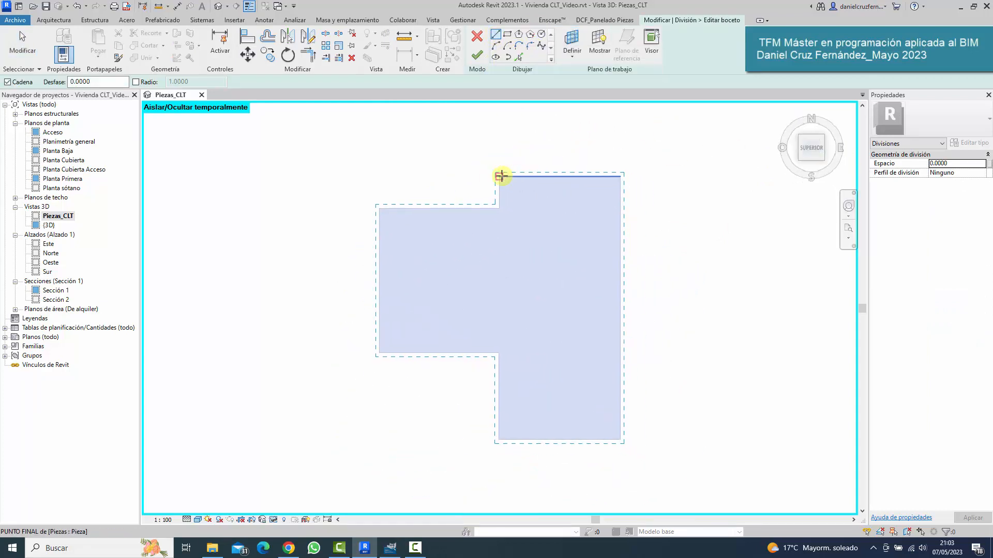
click(500, 176)
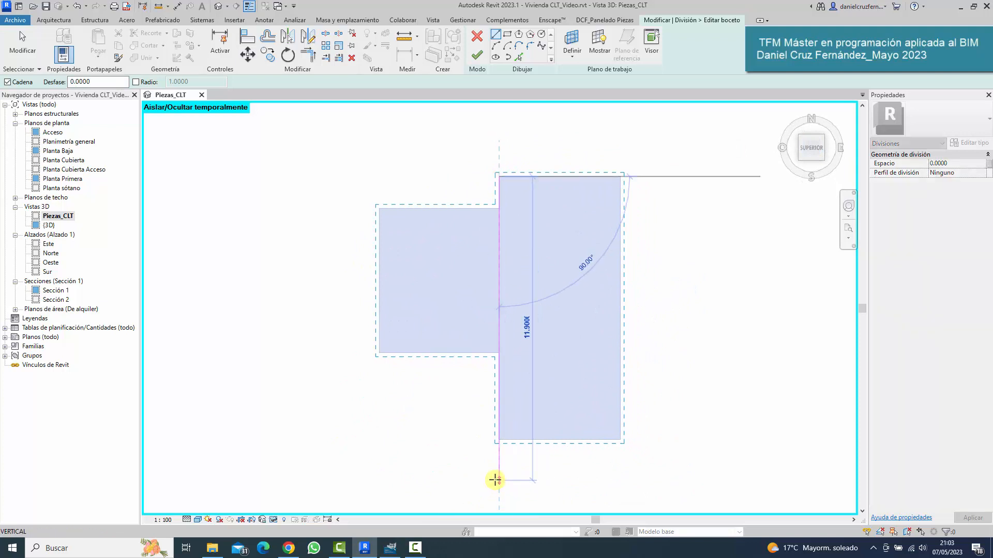
click(498, 481)
key(Escape)
key(Escape)
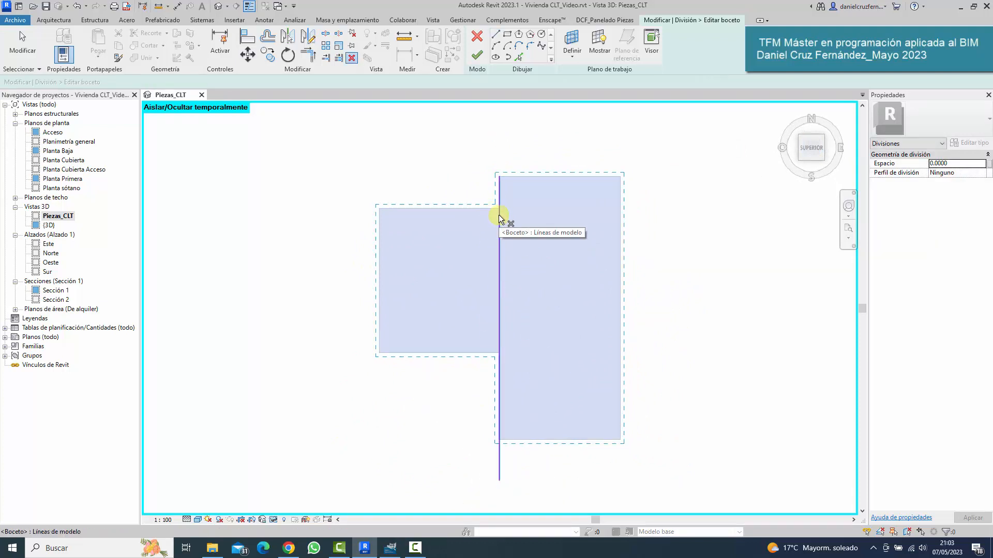
click(498, 215)
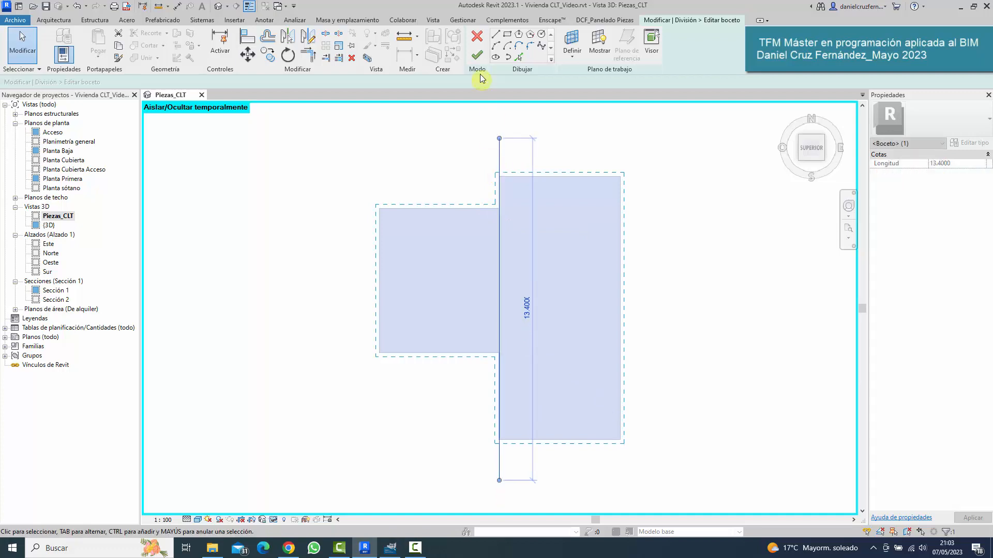
click(478, 56)
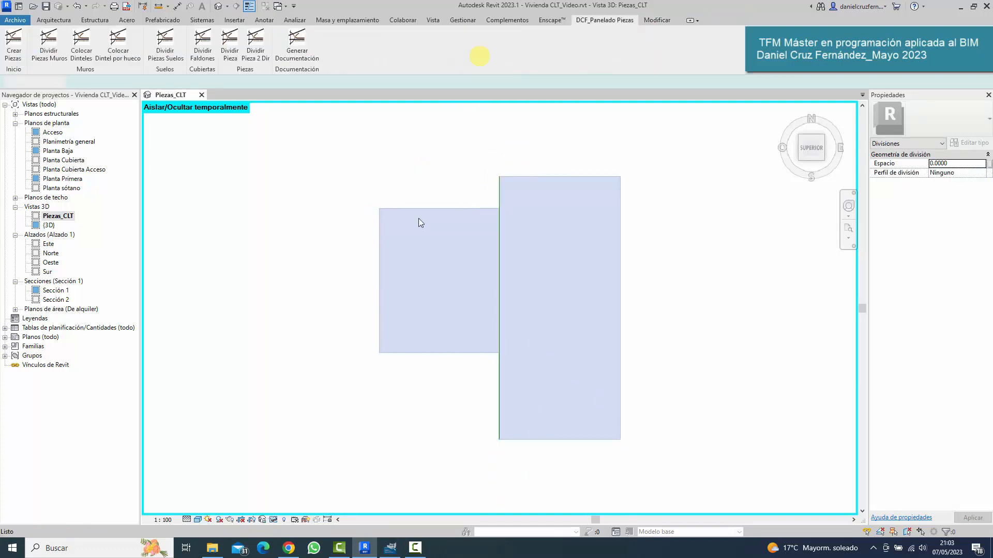
Divide the larger floor piece along Lado largo at a panel width of 3, justified at Centro, with the dcf_Media Madera profile, and check its panels
shift+middle_drag(417, 423, 543, 250)
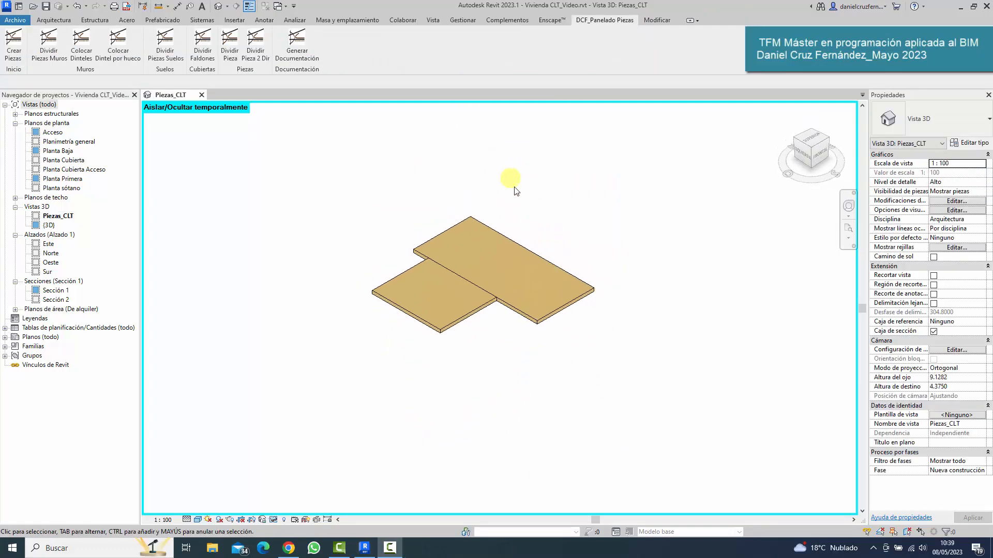
scroll(485, 273, up, 3)
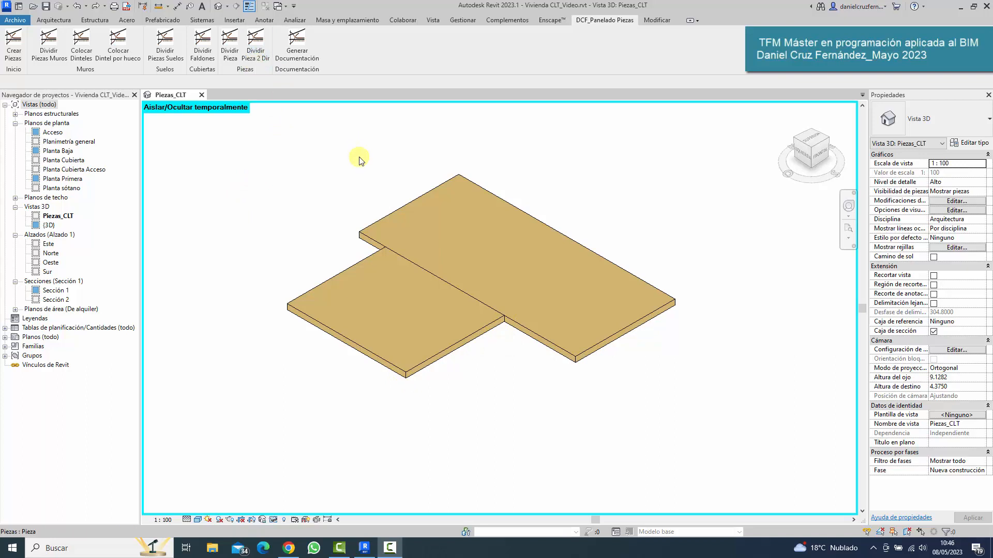
click(255, 46)
click(520, 246)
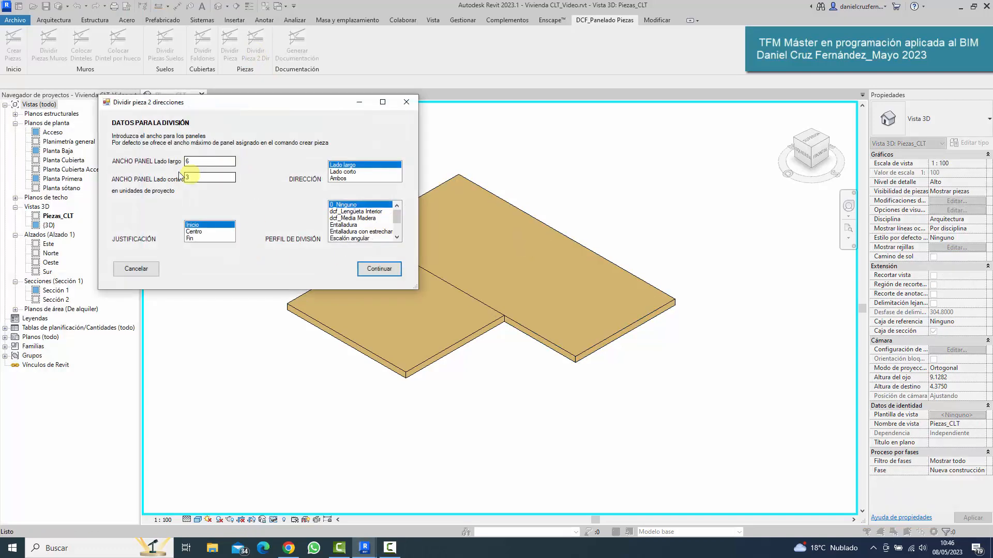
drag(201, 161, 174, 170)
text(3)
click(199, 231)
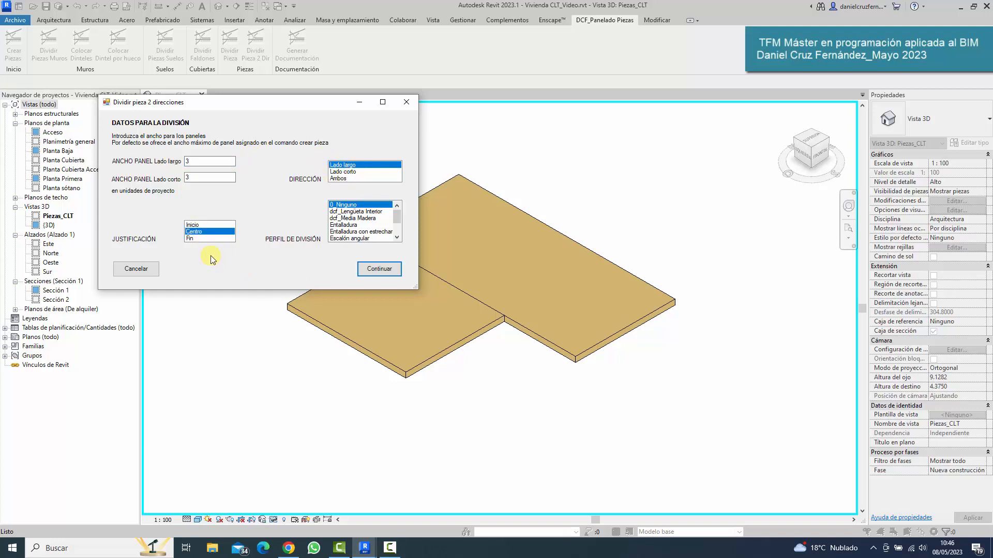
click(372, 218)
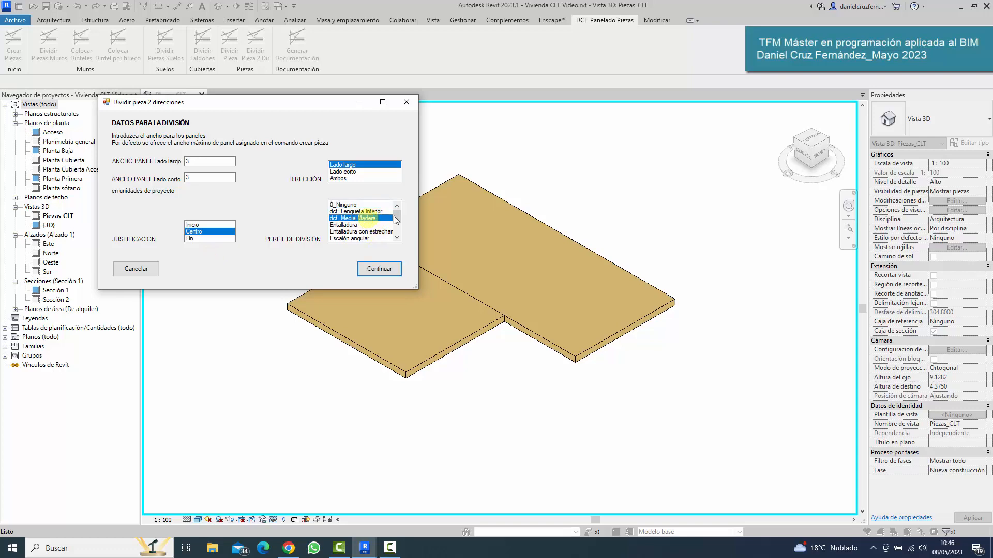
click(381, 271)
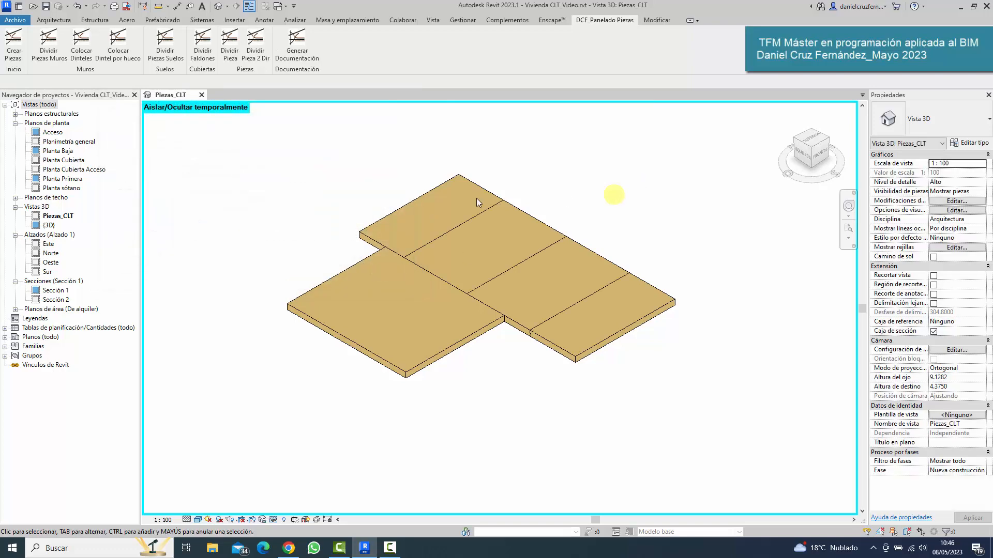
click(432, 204)
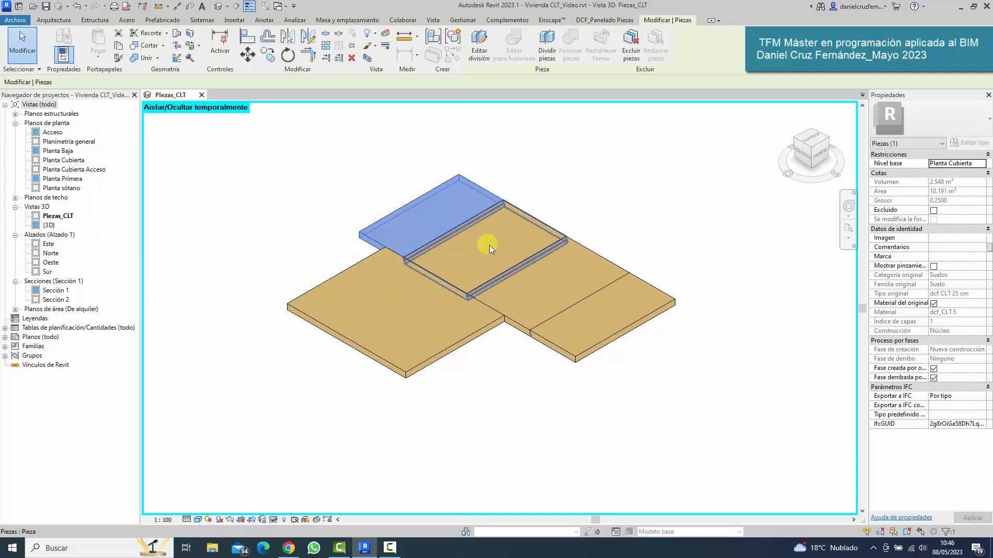
click(554, 284)
click(612, 324)
click(656, 230)
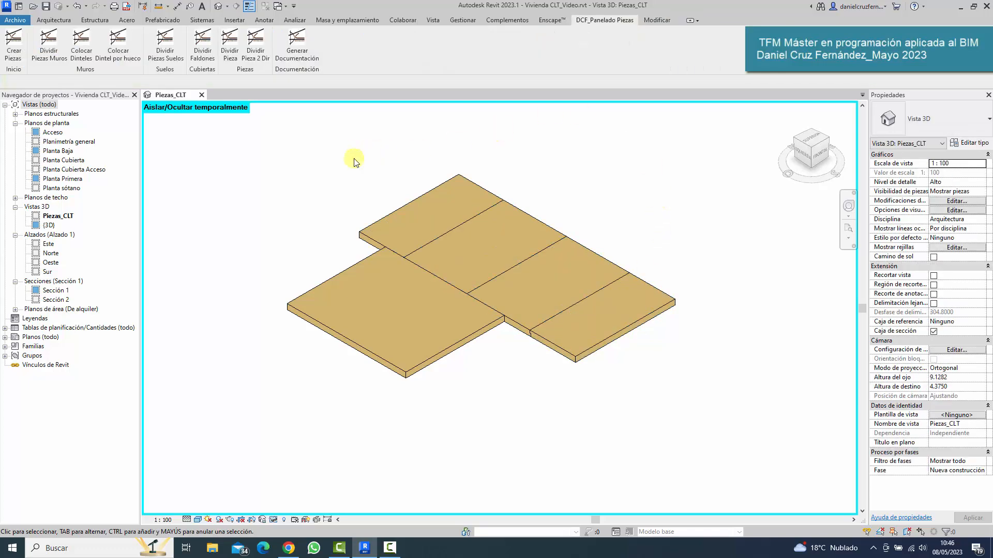
Divide the smaller floor piece along Lado corto at a panel width of 3, justified at Centro, with the dcf_Media Madera profile
click(254, 51)
click(374, 309)
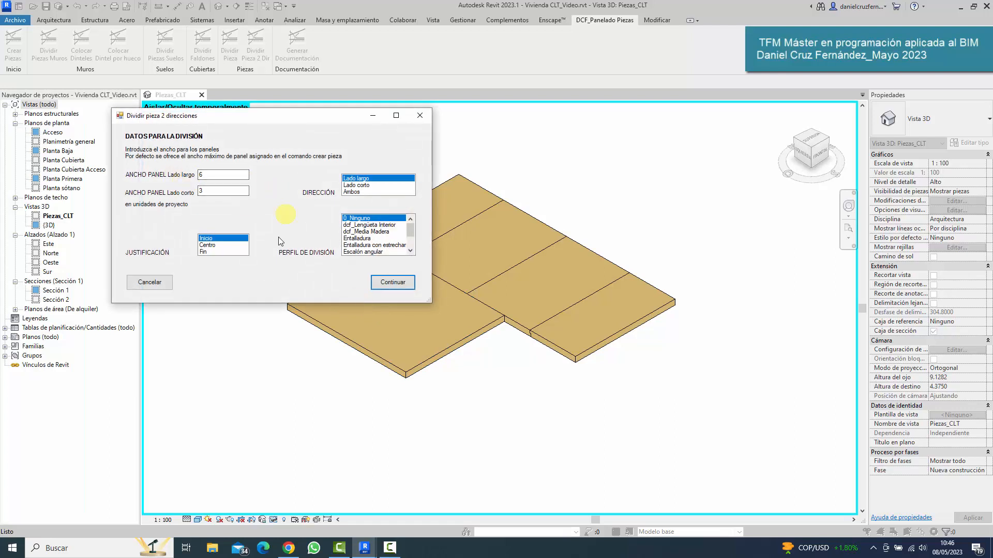
click(366, 185)
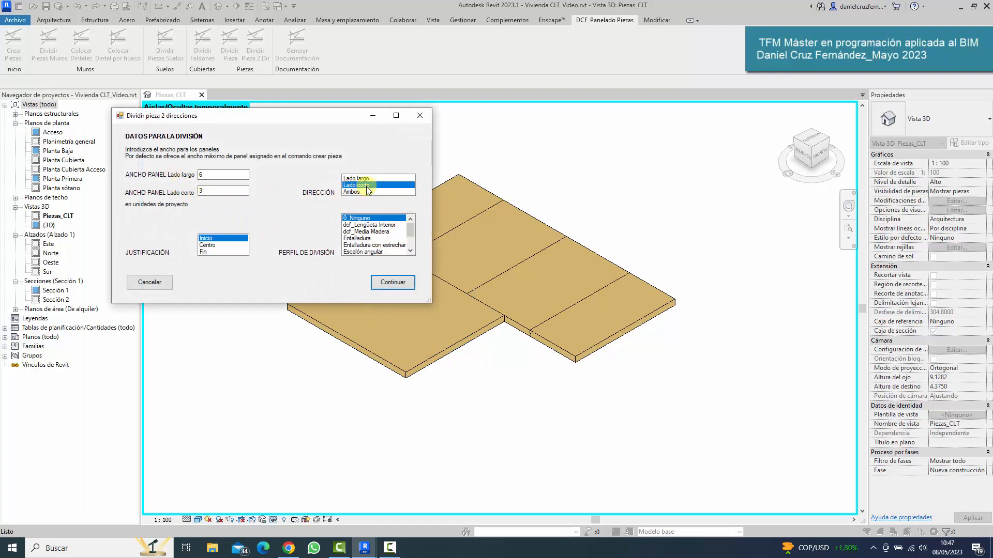
click(210, 245)
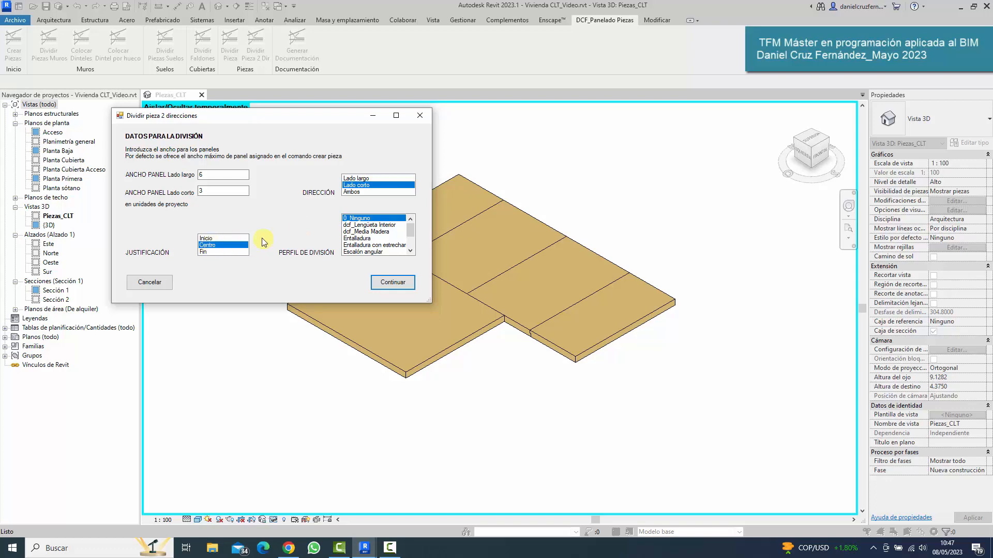
click(382, 233)
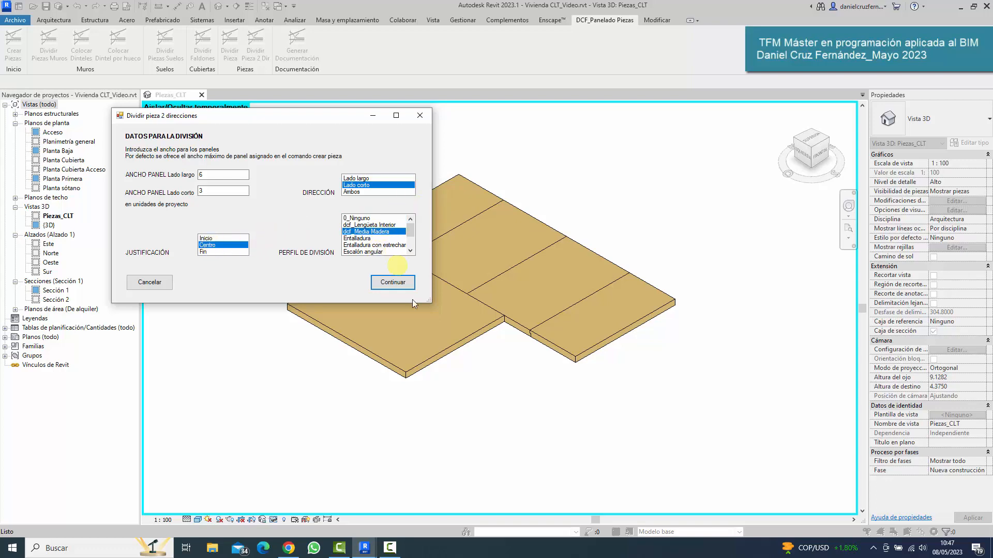
click(391, 284)
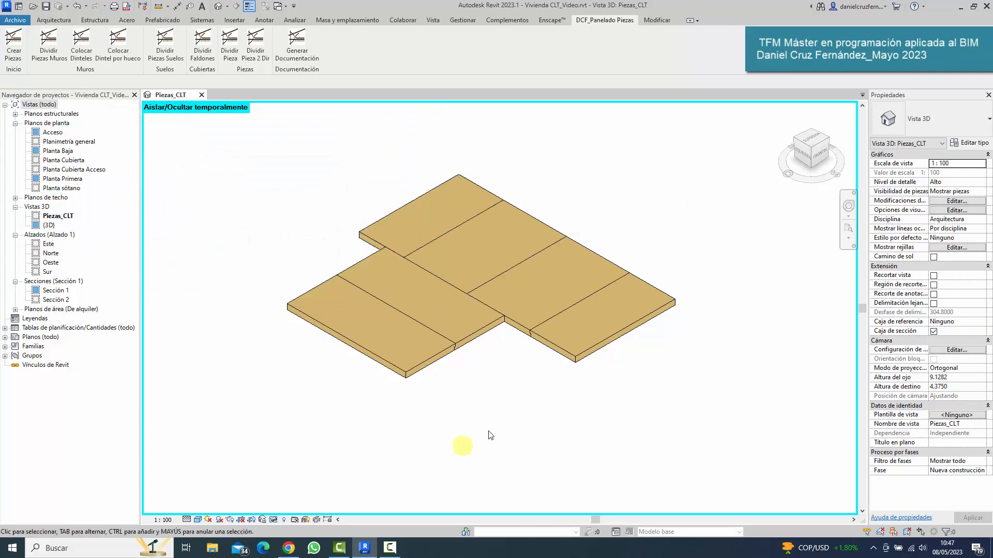
Examine the division sketch and profile of the larger floor piece, leaving the division editor without changes
click(516, 233)
click(480, 48)
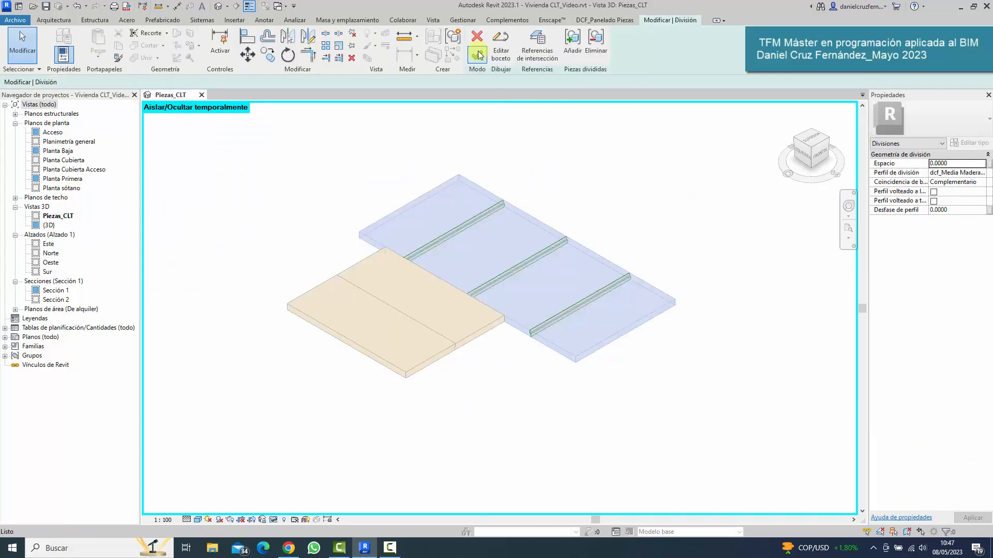
click(502, 59)
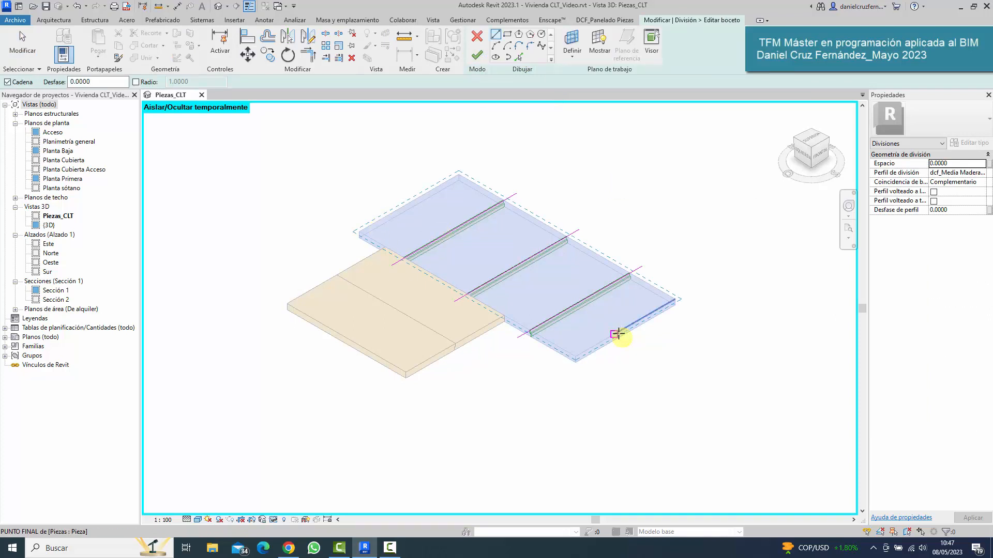
click(477, 38)
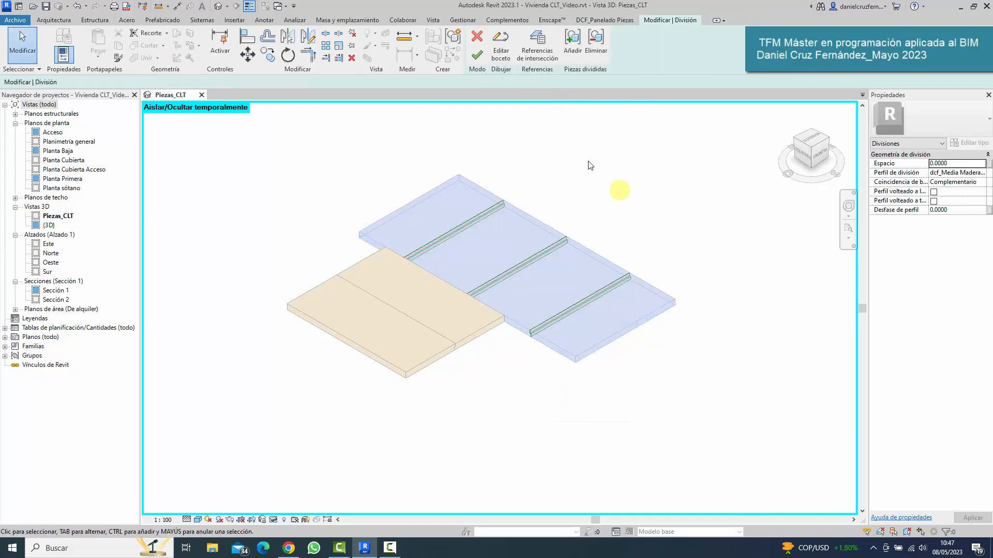
click(477, 37)
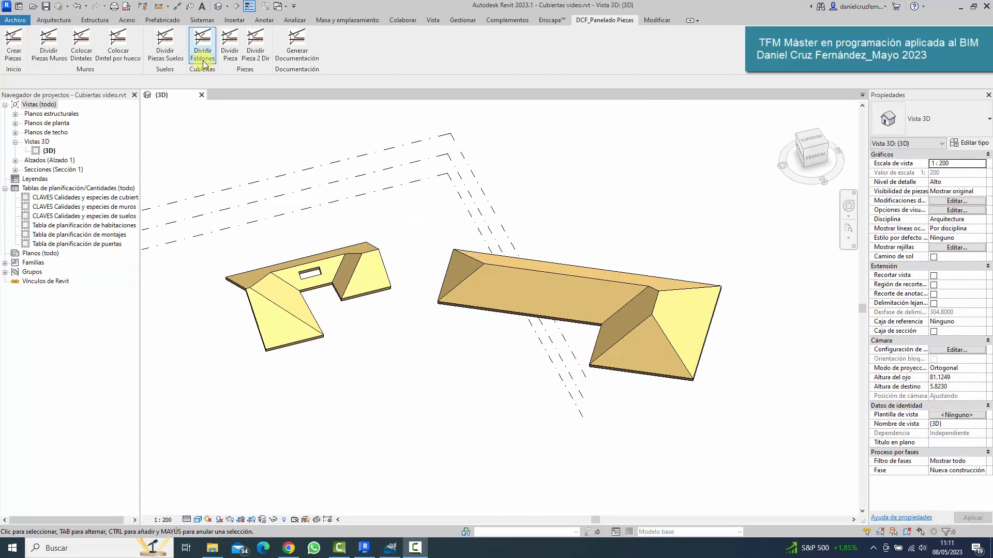
Create pieces for both roofs from materials containing CLT, with a maximum panel size of 12 long by 6 wide
click(280, 158)
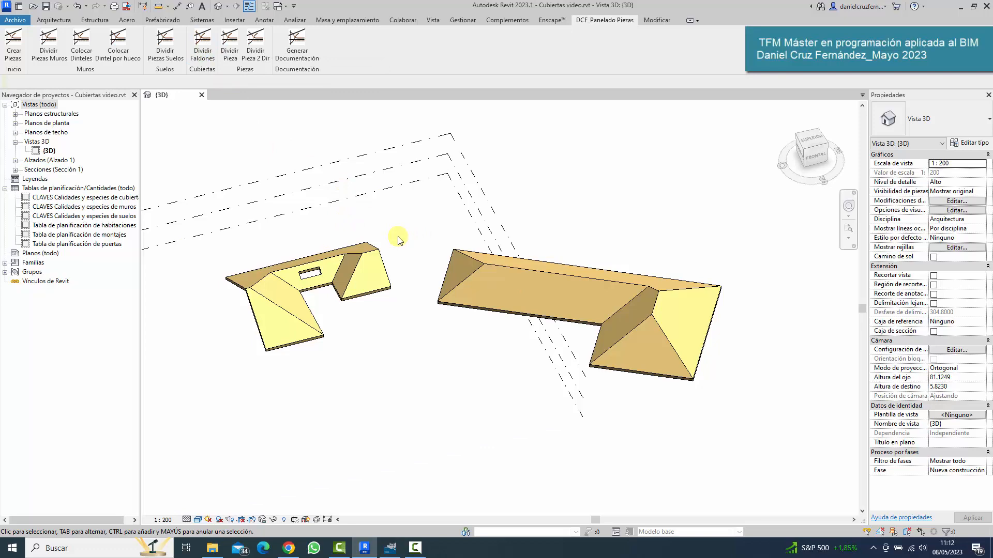
click(371, 252)
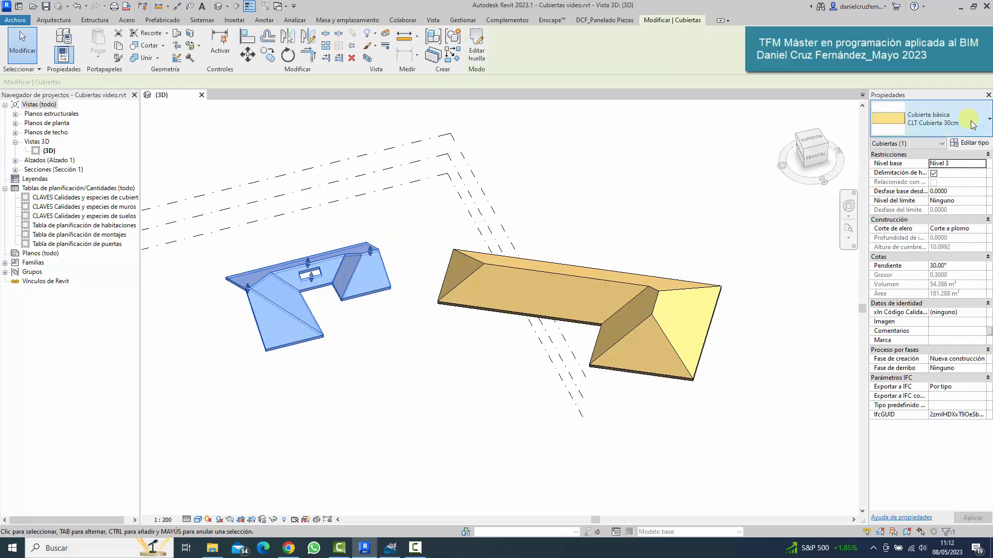
click(615, 280)
click(644, 236)
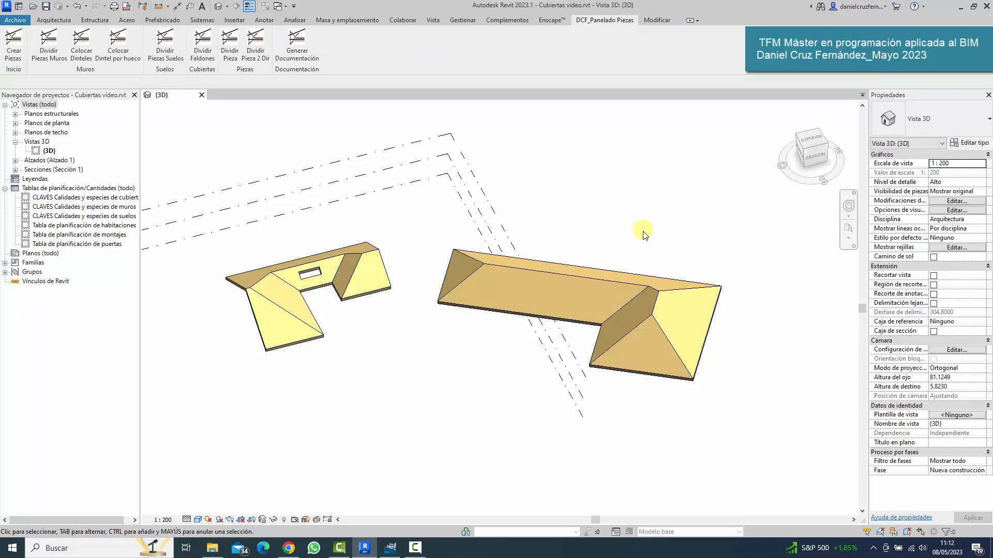
click(13, 52)
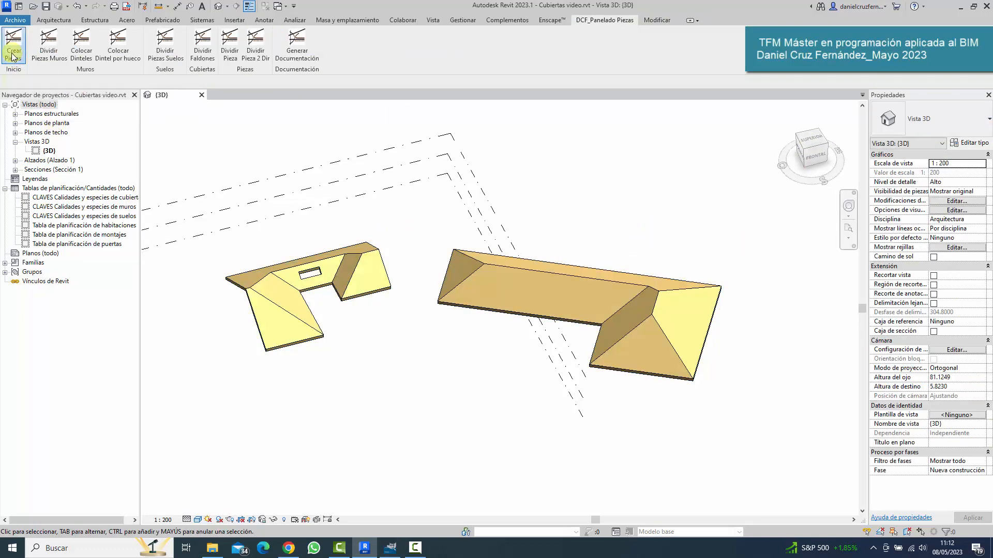
click(171, 169)
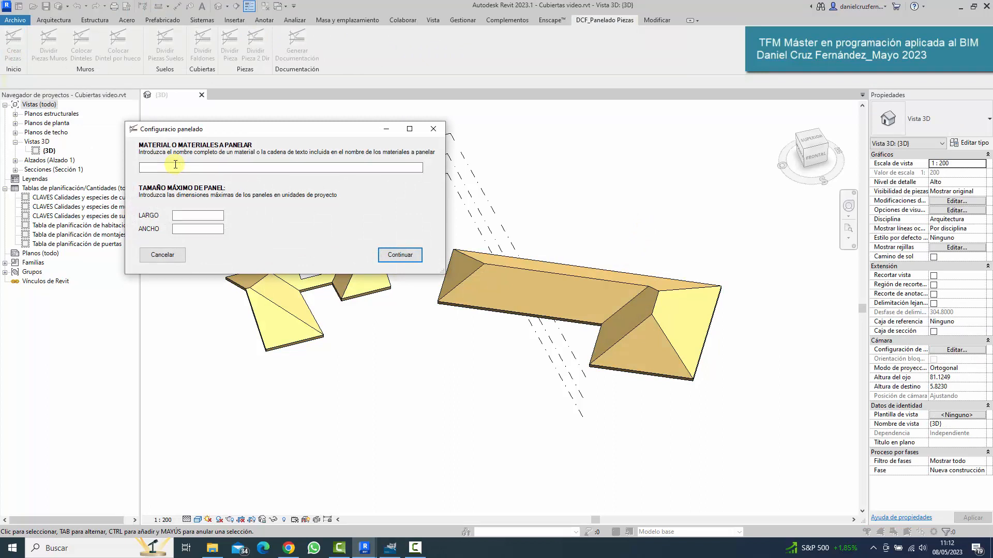
key(Tab)
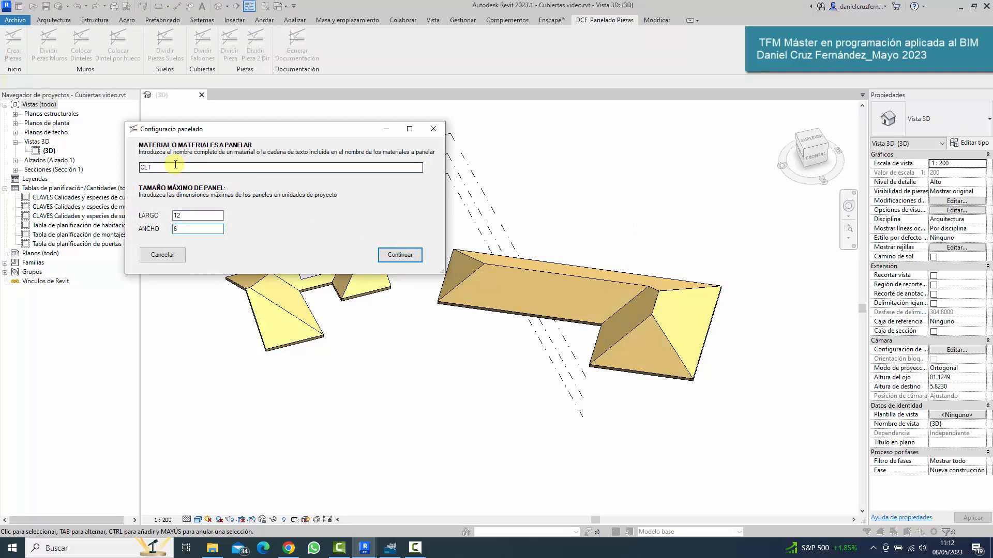
click(401, 254)
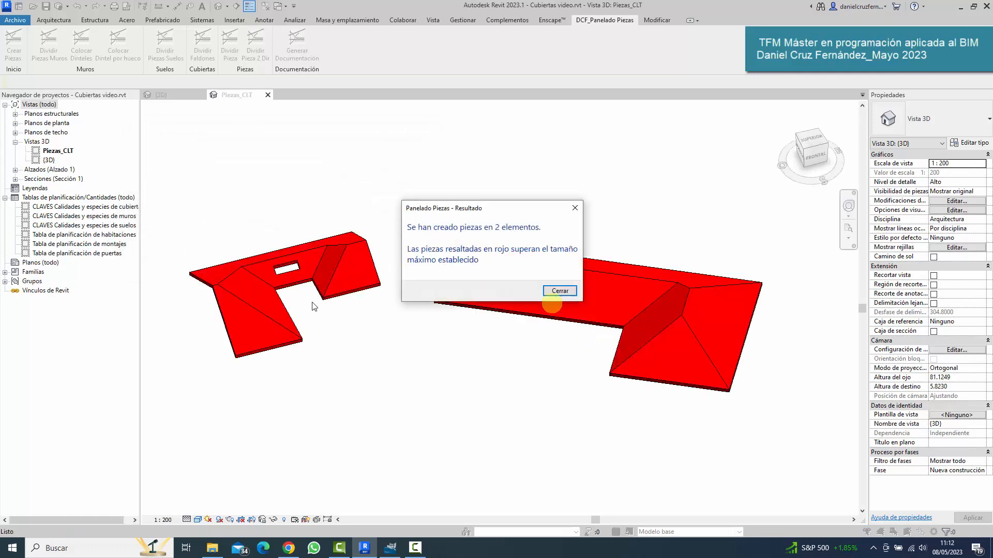
click(560, 291)
click(358, 289)
click(405, 343)
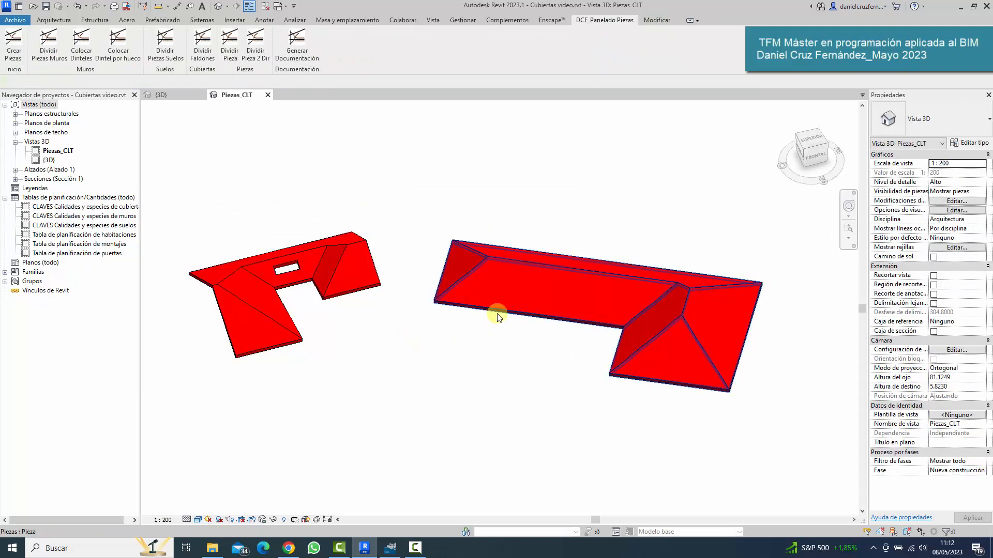
Split the smaller roof's piece into separate slopes with Dividir Faldones, and check the resulting pieces
click(207, 57)
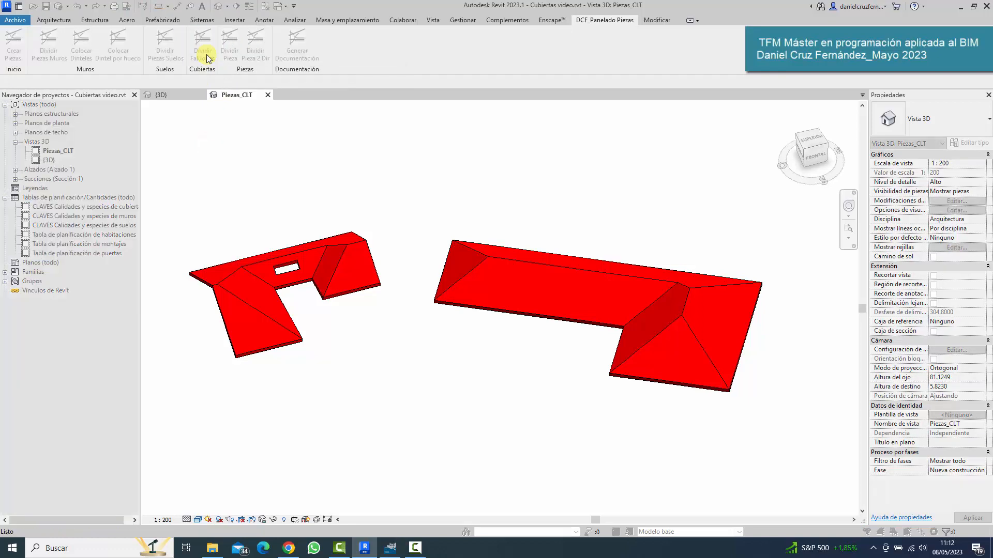
click(358, 252)
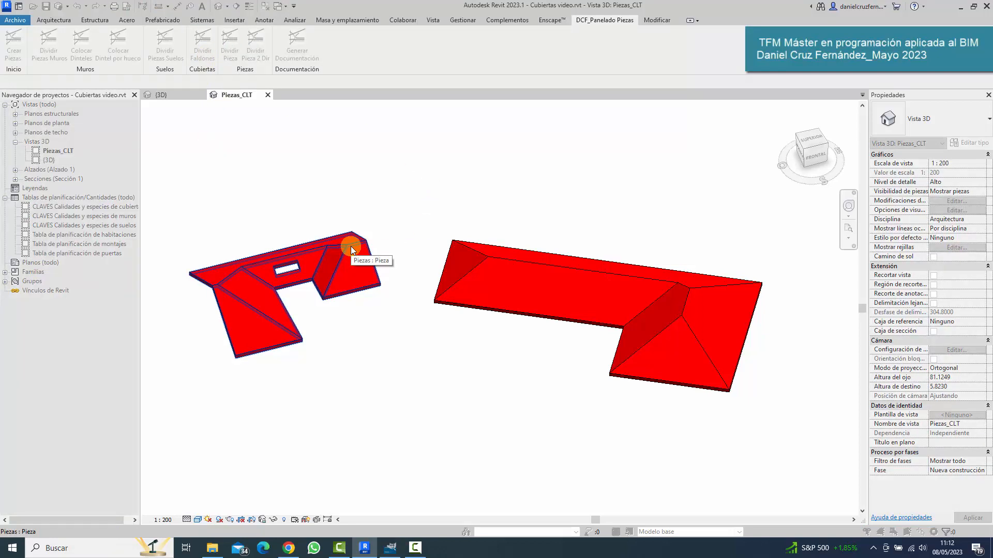
click(351, 249)
scroll(191, 335, up, 2)
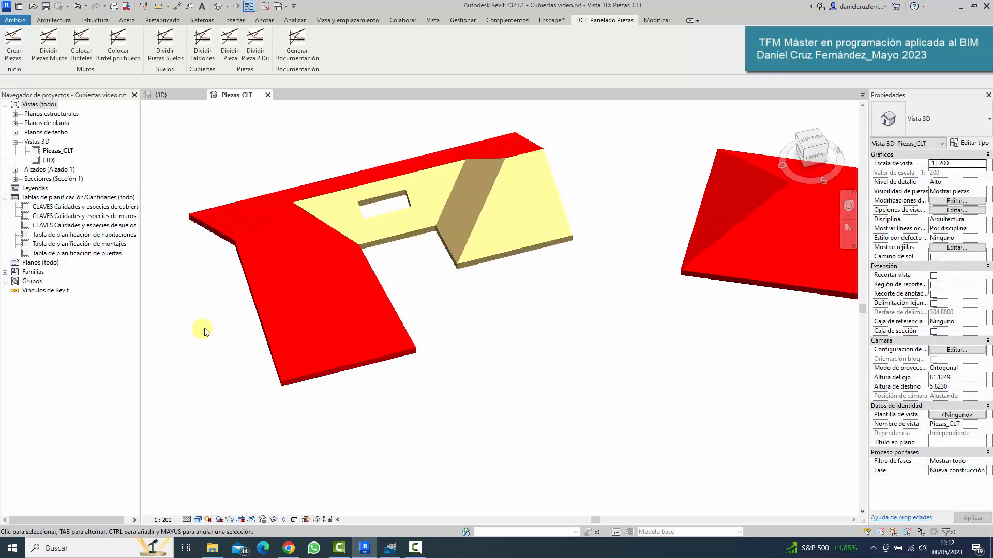
click(315, 336)
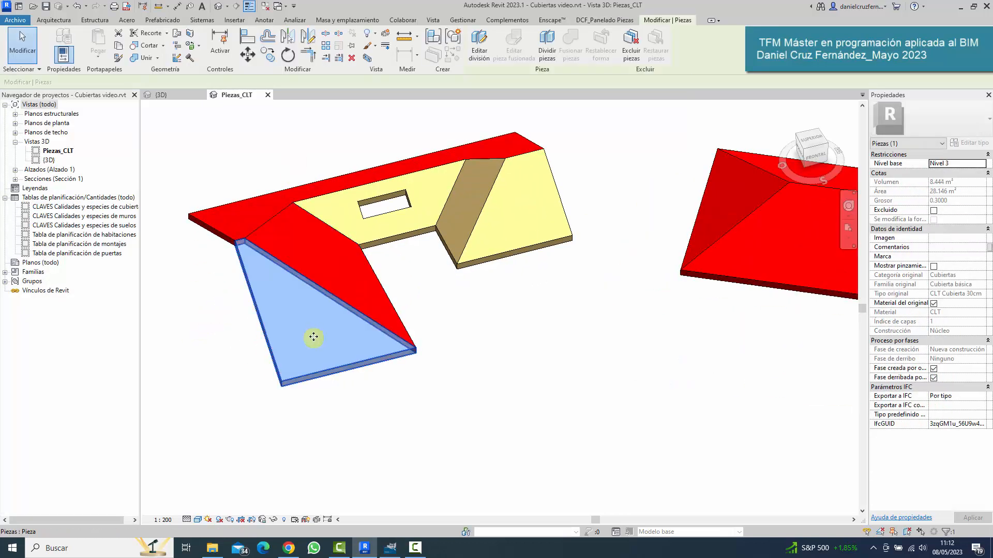
click(240, 214)
click(383, 229)
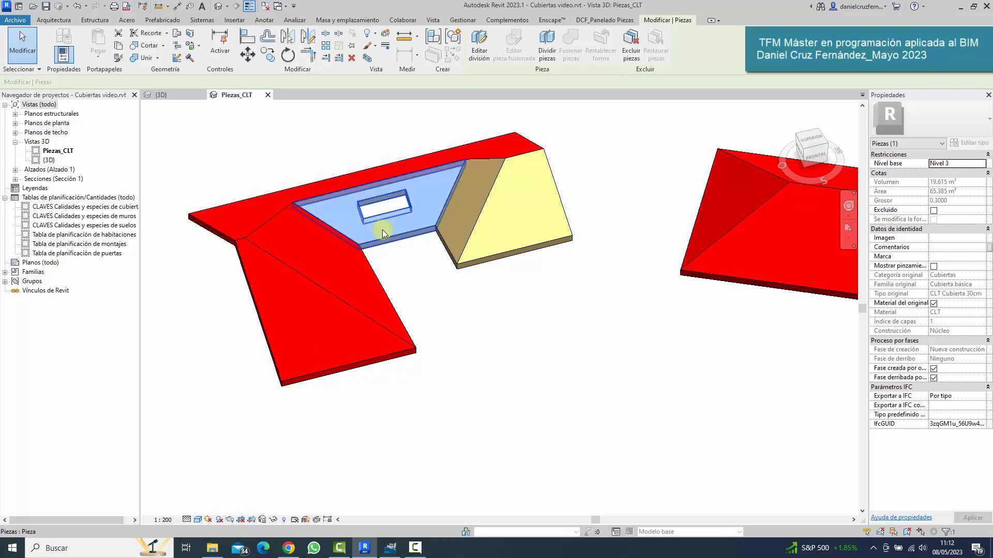
click(464, 204)
click(525, 235)
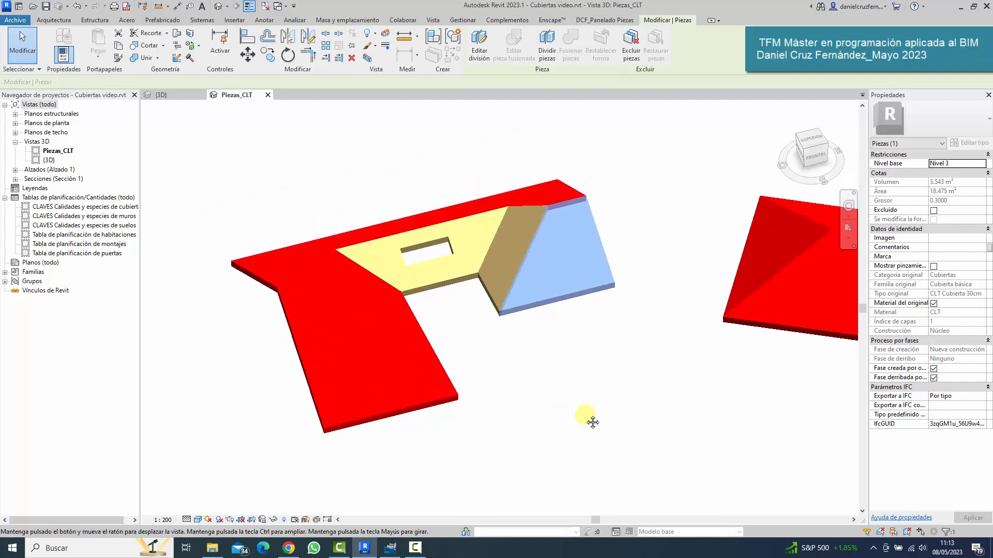
Examine the smaller roof's slope division sketch in plan view, leaving the division editor without changes
click(500, 52)
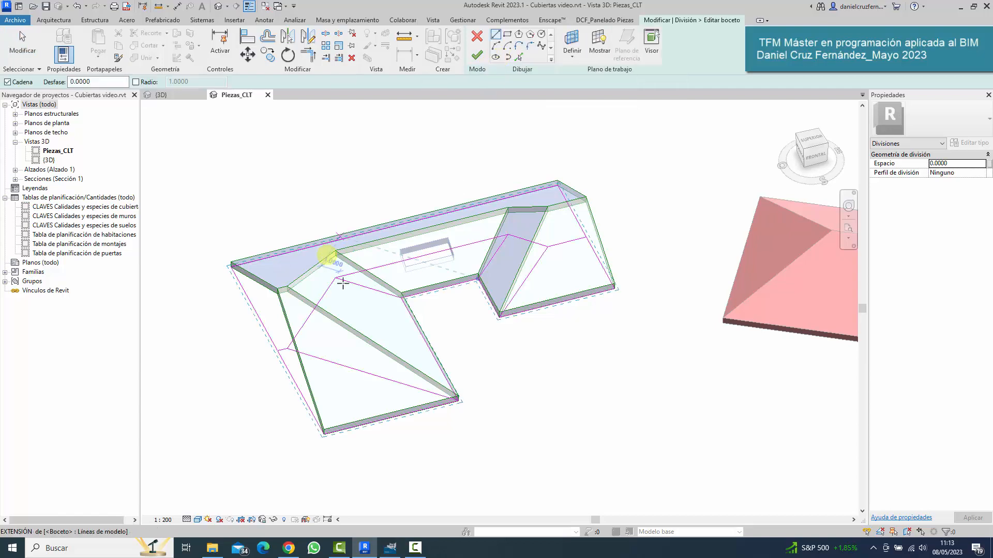
click(812, 141)
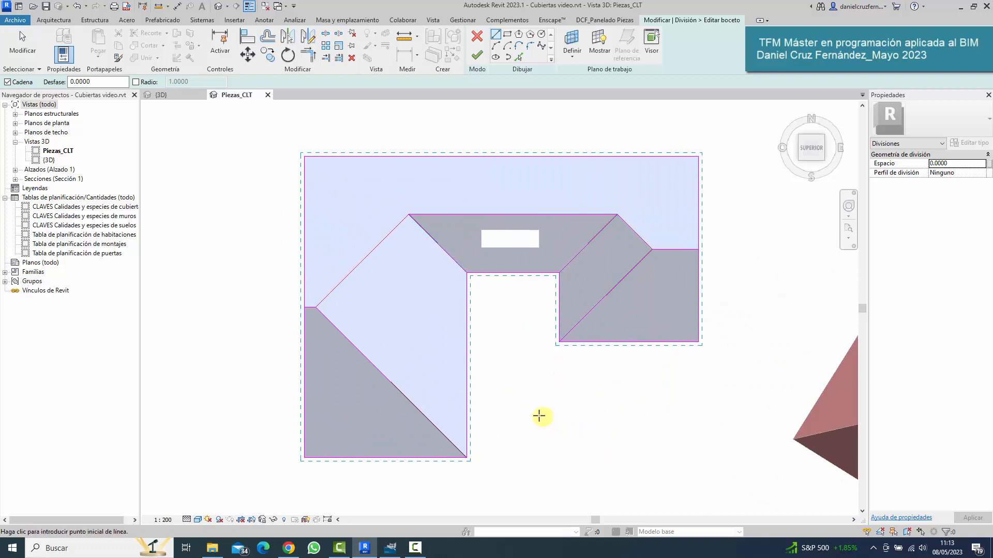
click(478, 60)
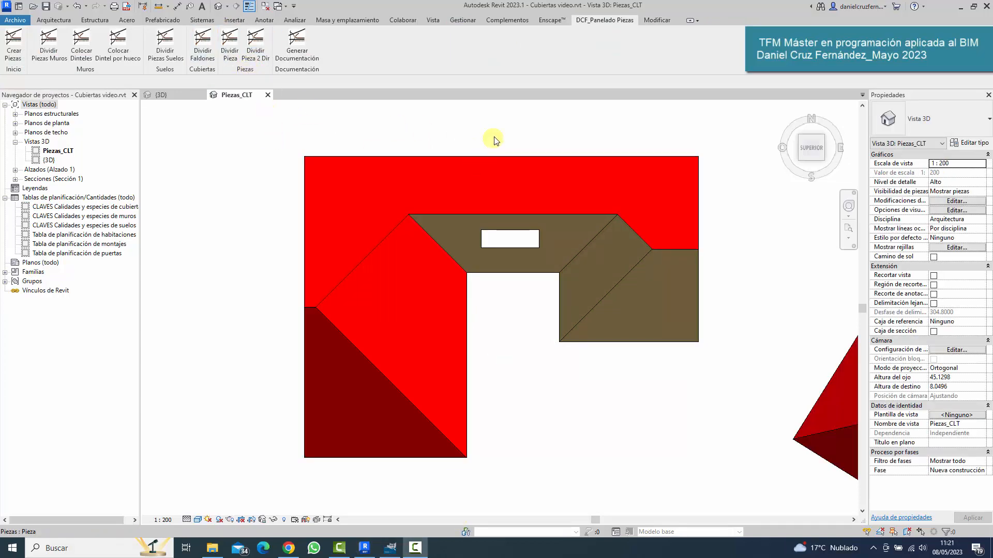
click(483, 169)
click(487, 307)
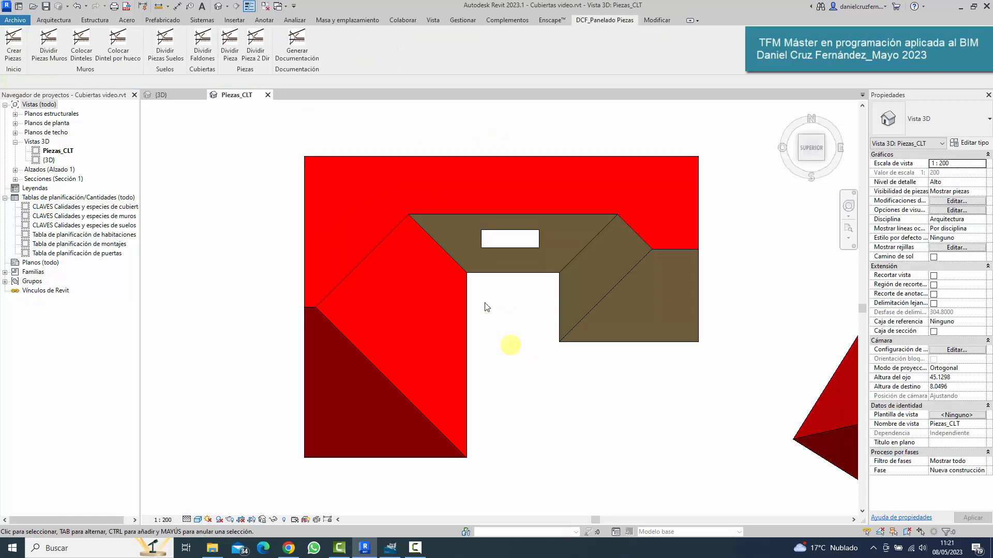
Divide the smaller roof's long rear slope at a panel width of 3, justified at Inicio, with profile 0_Ninguno, and check its panels
click(392, 201)
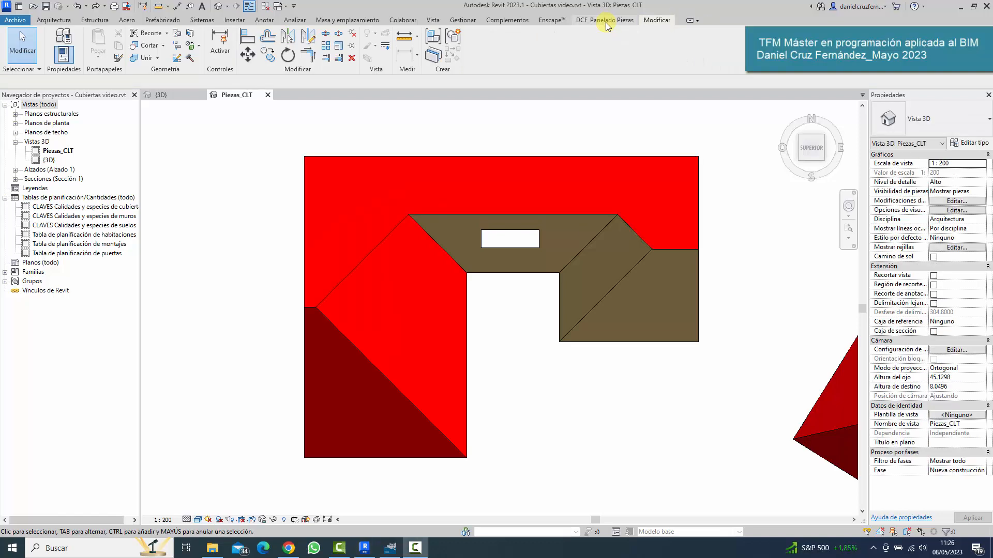
click(605, 20)
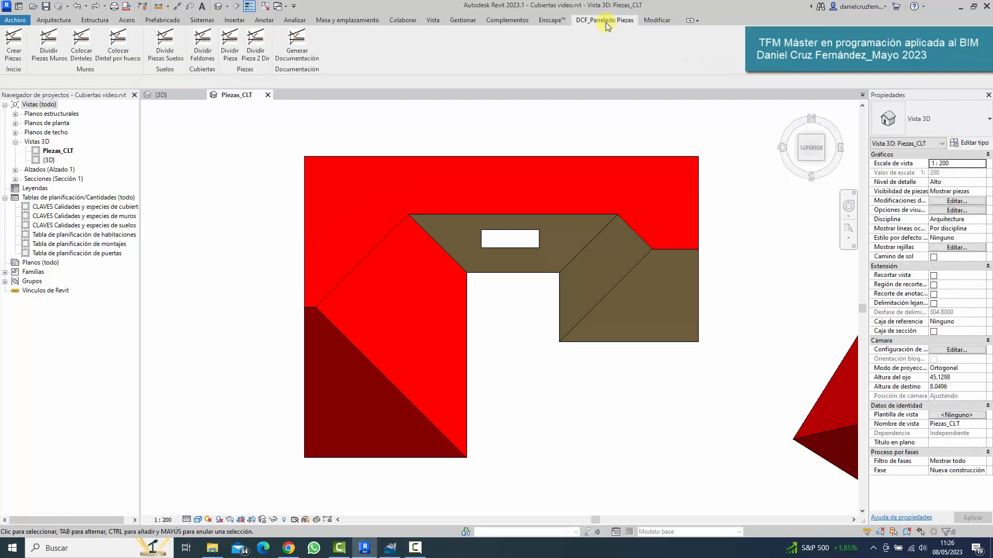
click(231, 55)
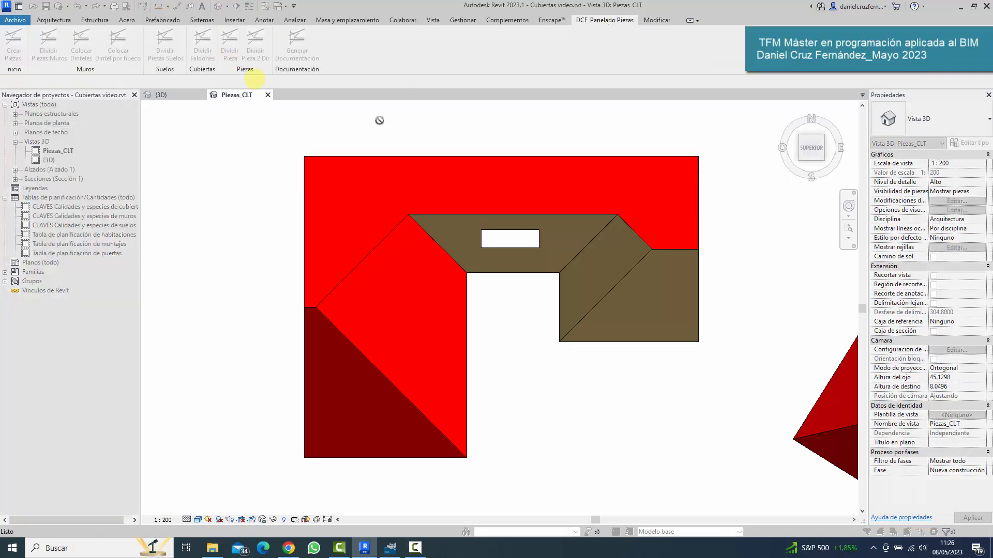
click(487, 180)
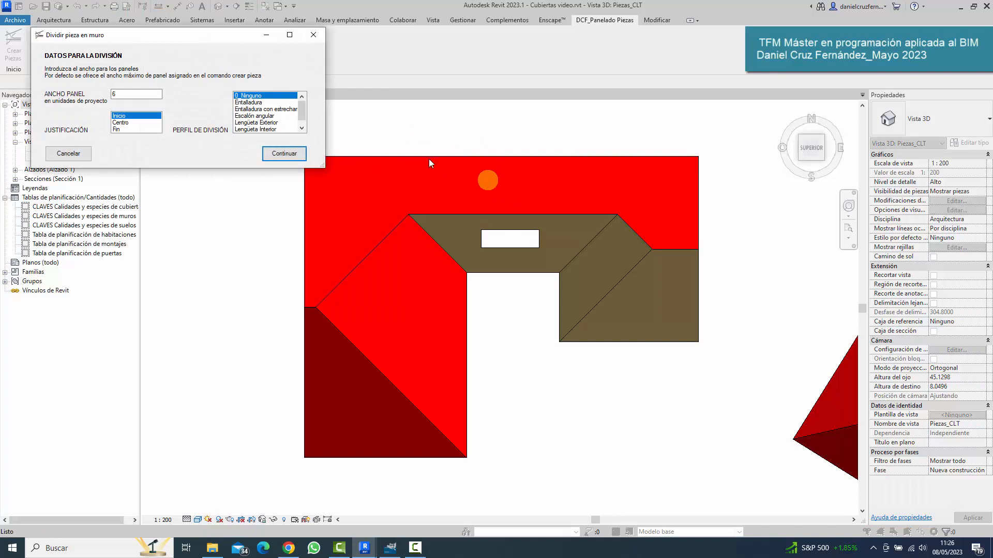
double_click(127, 94)
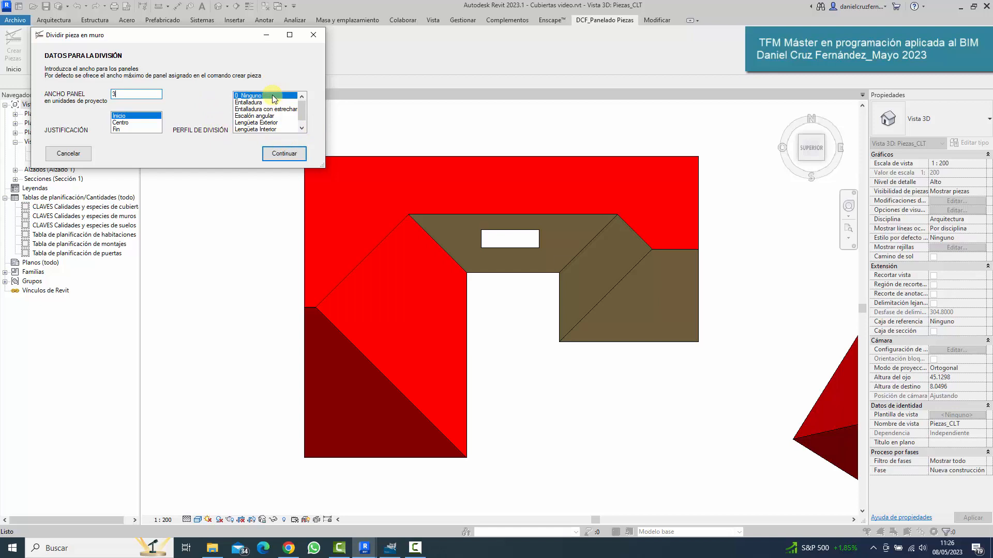
click(285, 154)
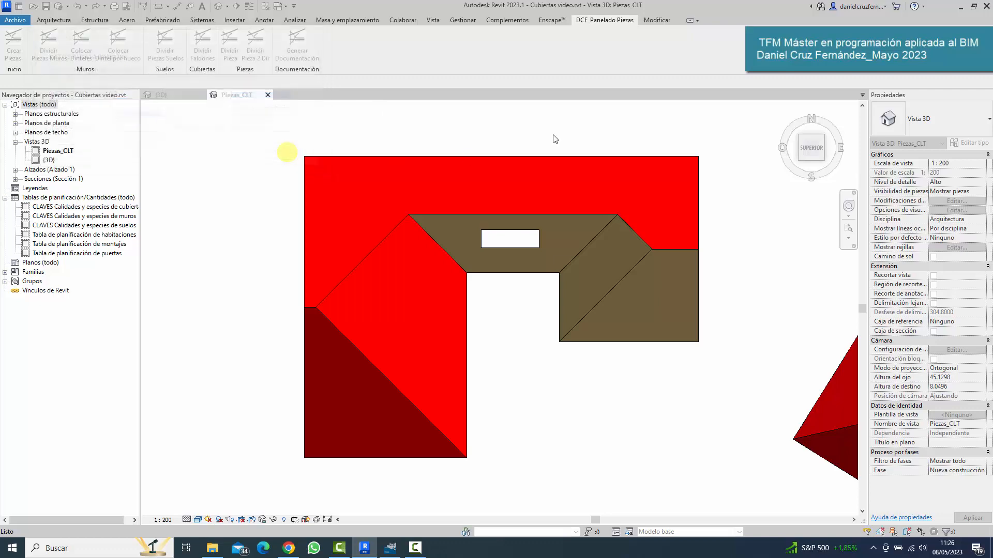
click(321, 184)
click(386, 177)
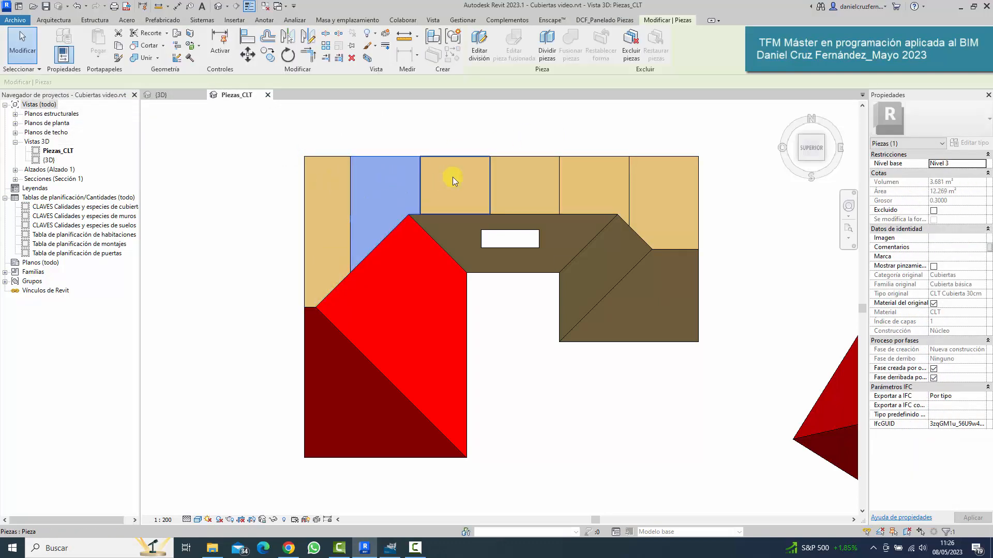
click(452, 177)
click(523, 178)
click(660, 188)
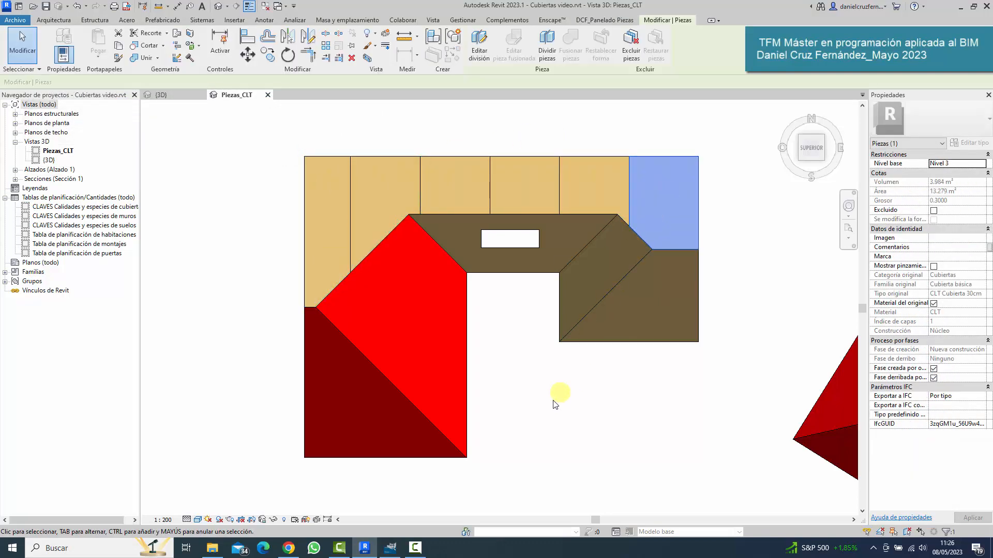
Try dividing the short wing's end slope in both directions at panel widths of 1, justified at Centro with profile 0_Ninguno, and undo it
shift+middle_drag(554, 404, 551, 357)
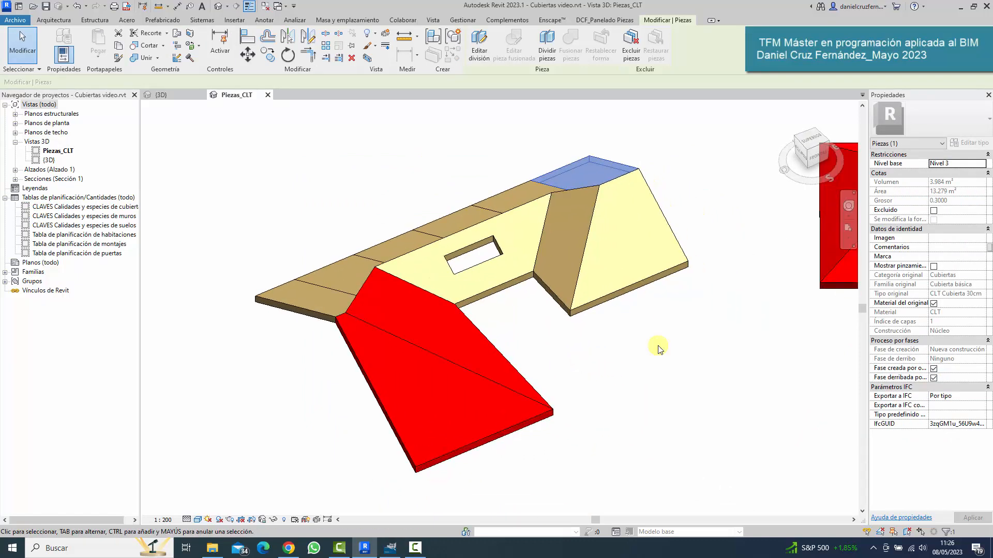
click(604, 19)
click(254, 52)
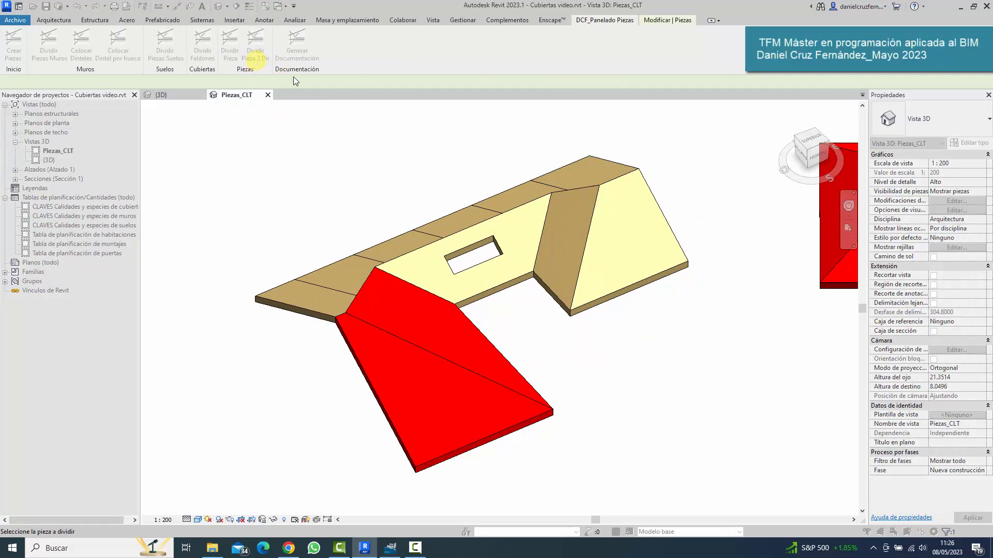
click(644, 259)
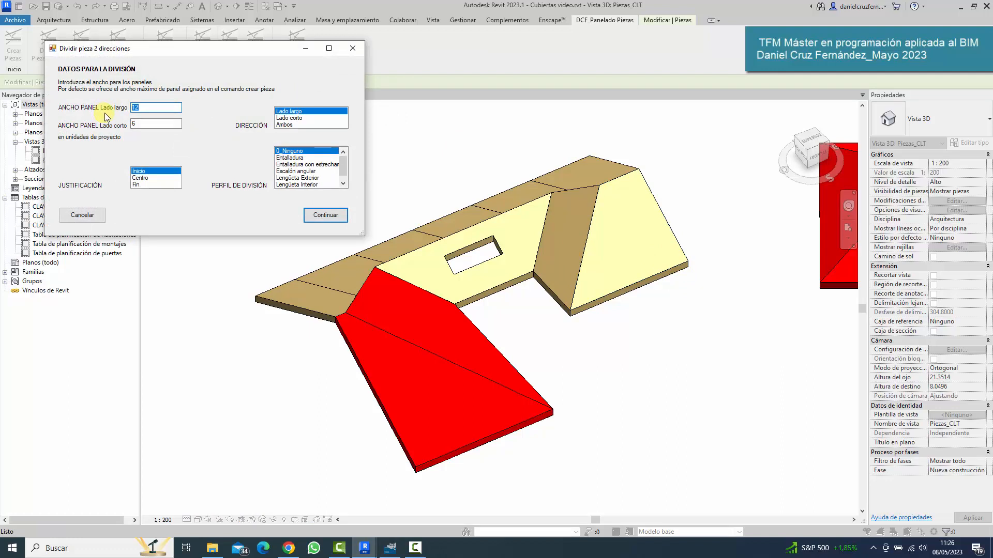
double_click(146, 122)
text(1)
click(146, 179)
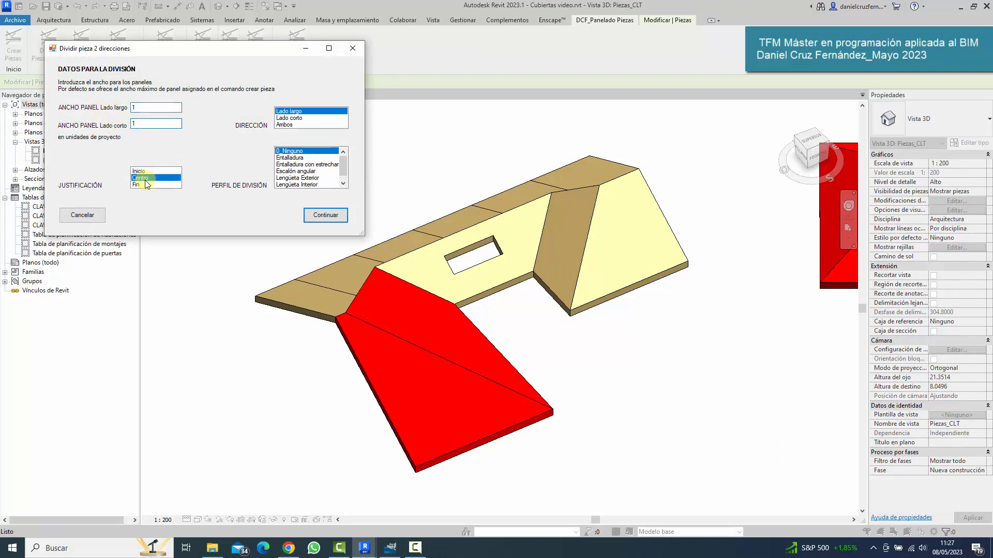
click(291, 124)
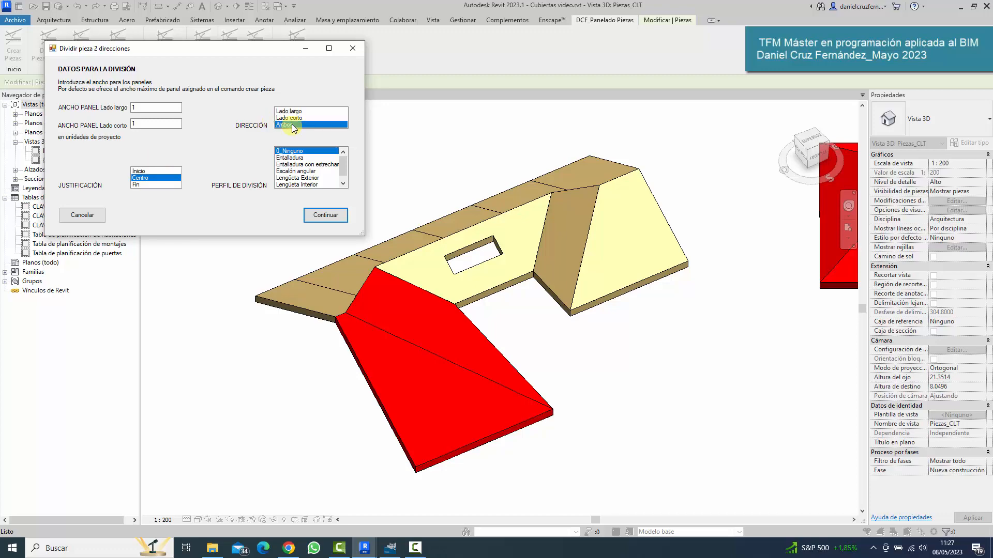
click(333, 218)
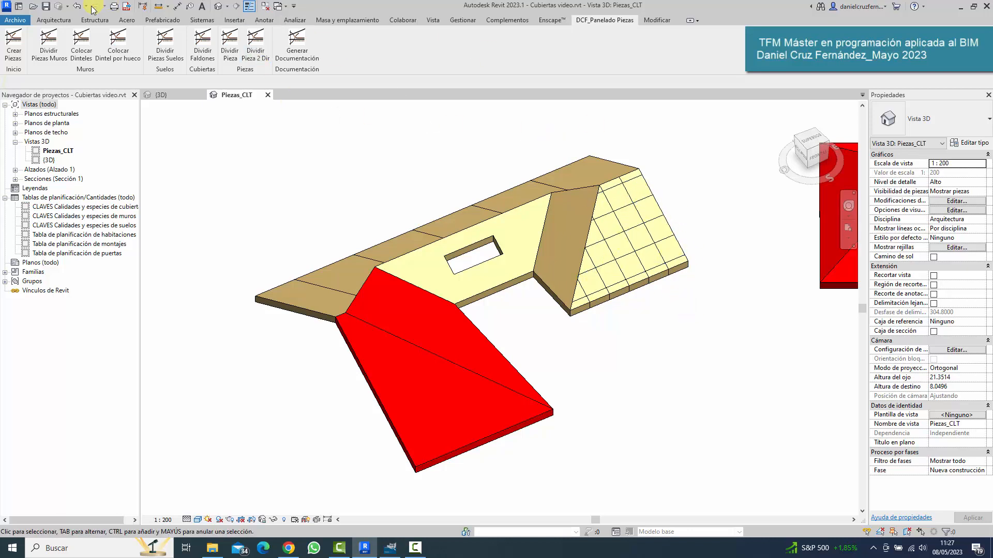
click(76, 6)
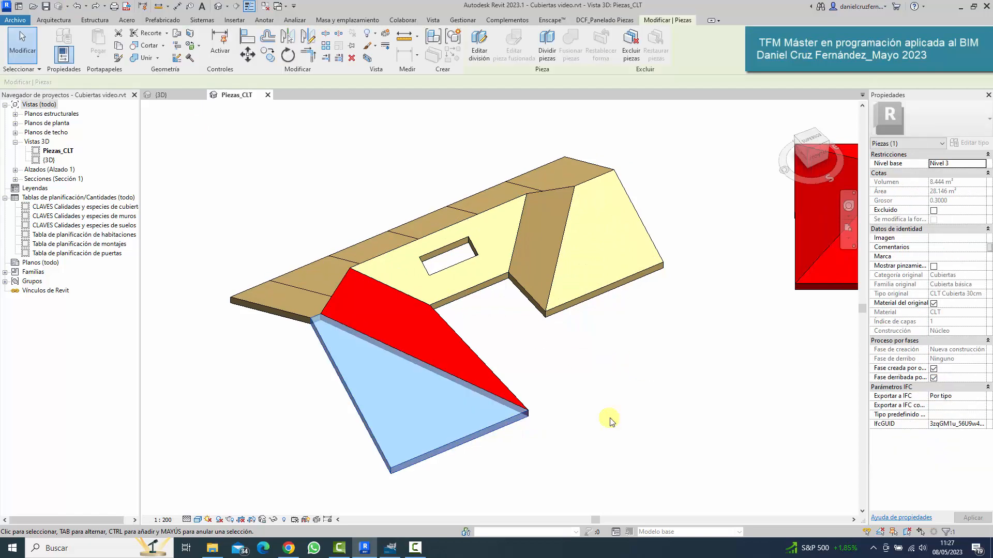
click(608, 417)
click(435, 431)
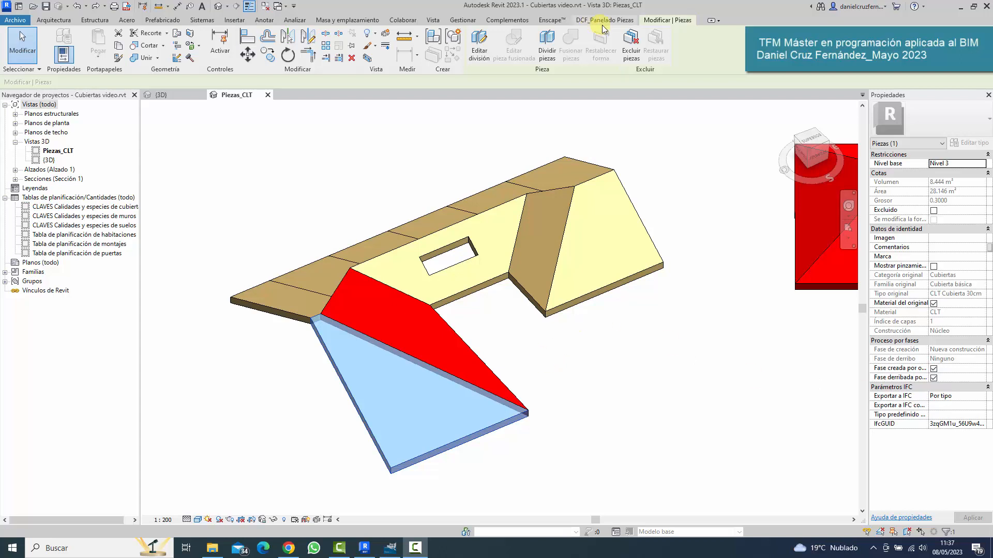
click(604, 23)
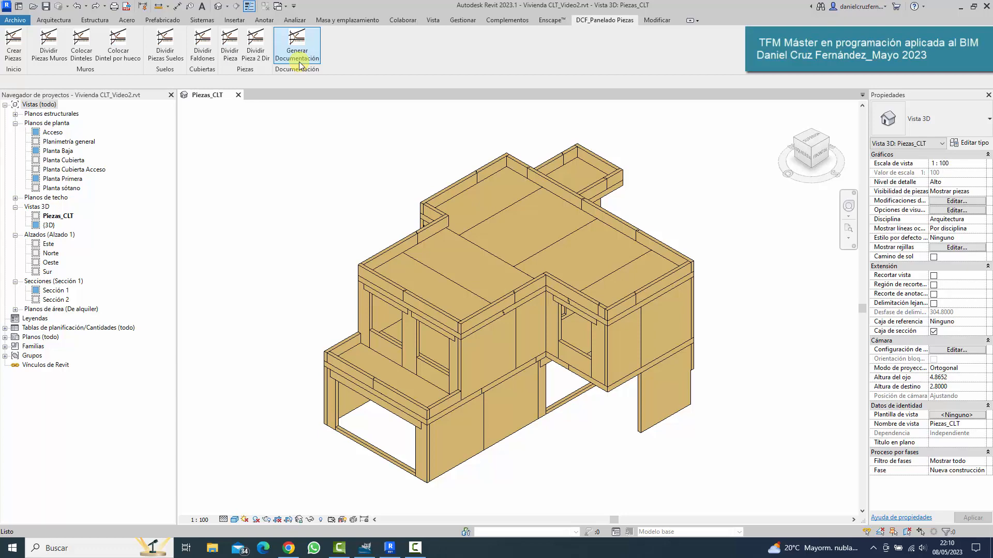
Generate the assembly documentation at base scale 50 with the A3 vacío title block, without per-piece assemblies or PDF export
click(299, 58)
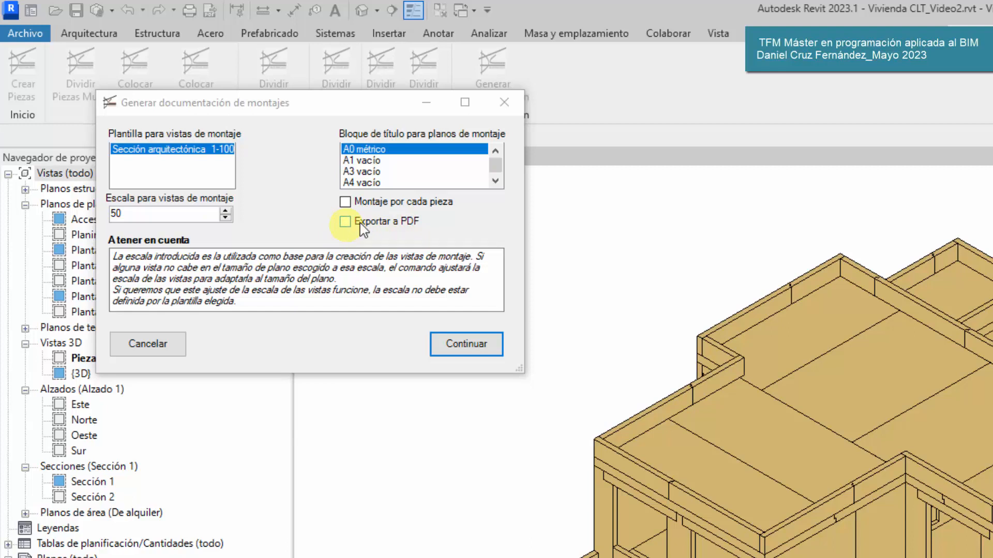
click(371, 173)
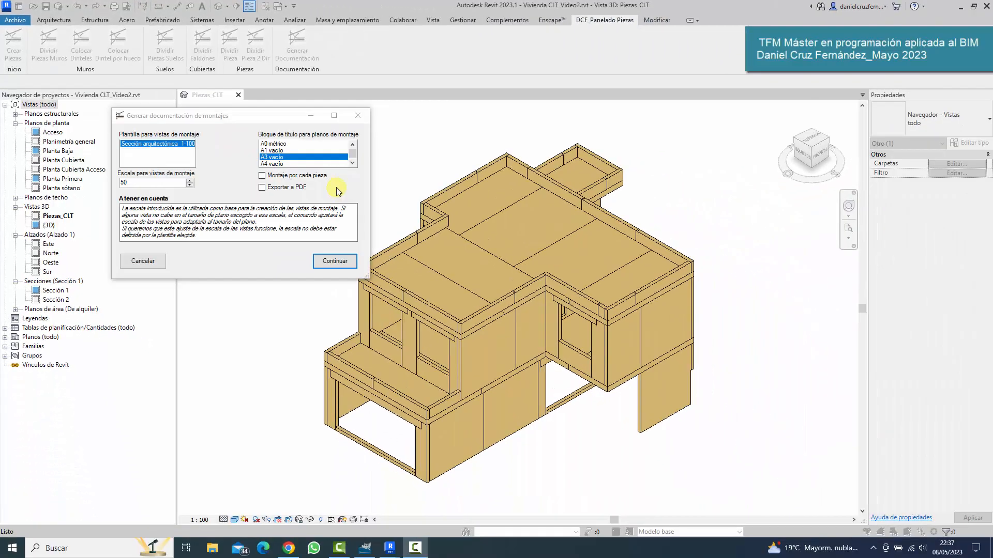
click(335, 261)
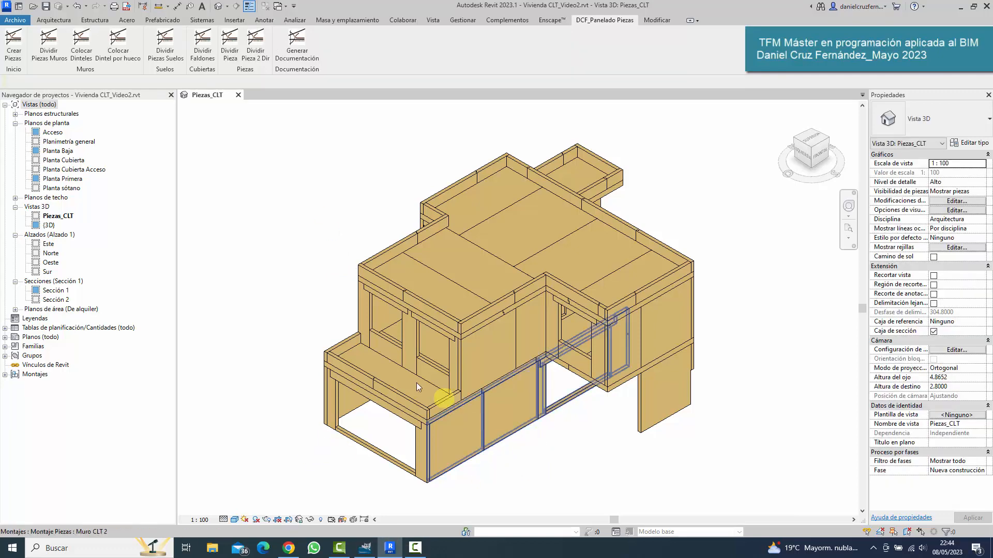
Examine the generated wall and roof assemblies in the model and the A101 sheet of Muro CLT 1
click(406, 365)
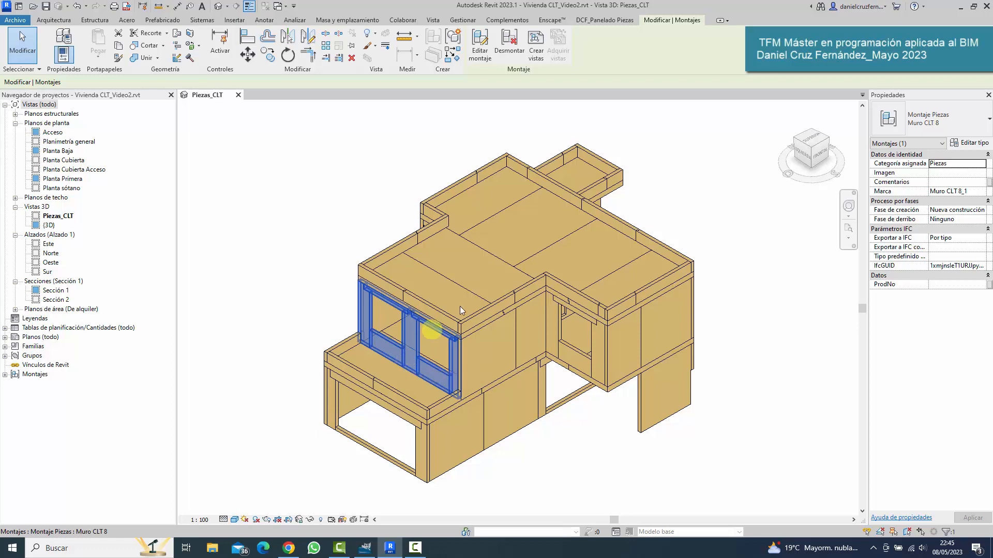
click(501, 257)
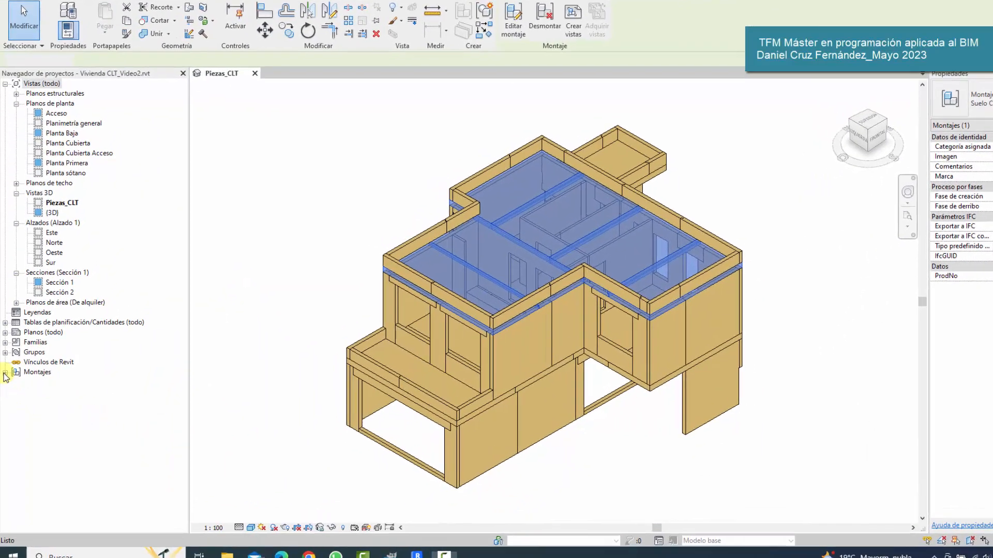
click(5, 374)
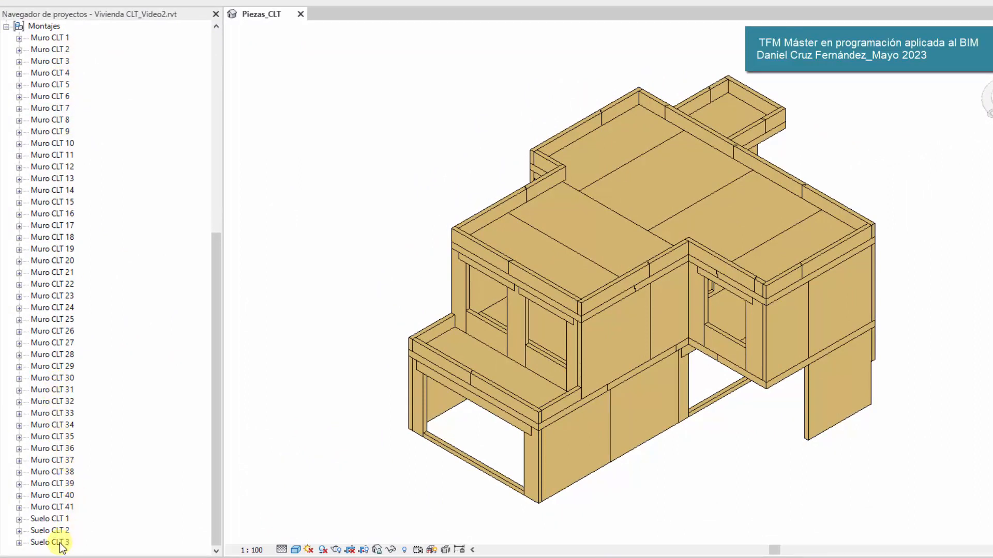
click(19, 38)
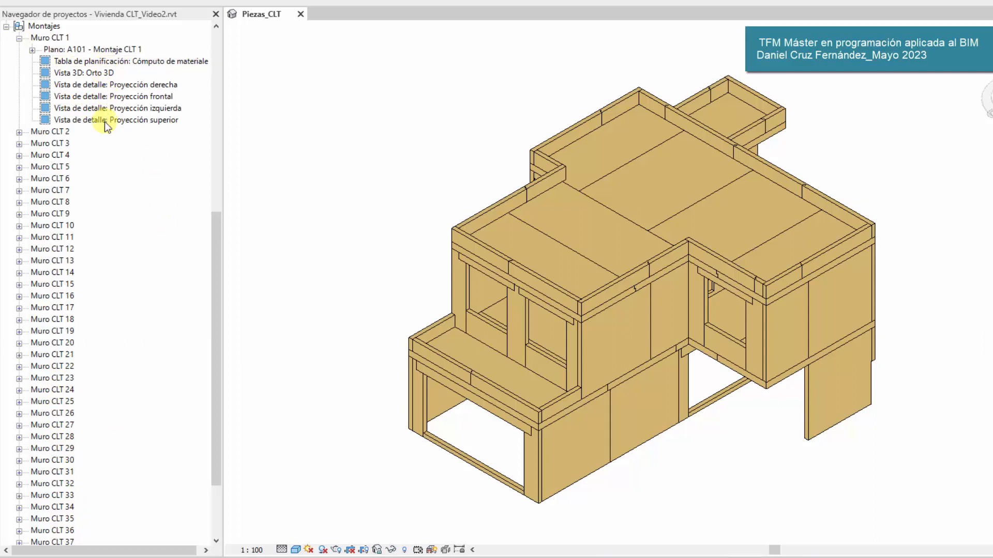
double_click(88, 52)
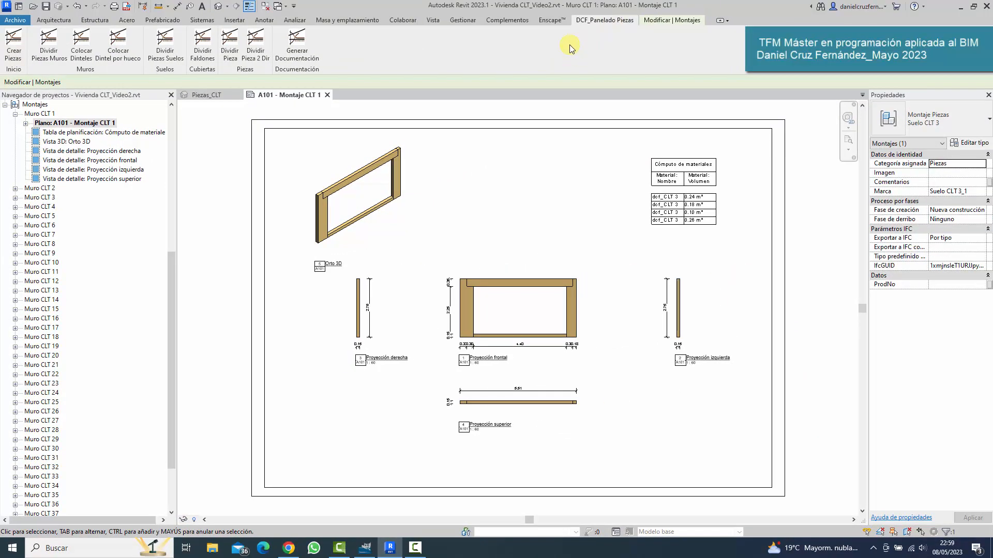
Undo the generated assemblies and regenerate the documentation with A3 vacío at scale 50, one assembly per piece, and PDF export
click(86, 5)
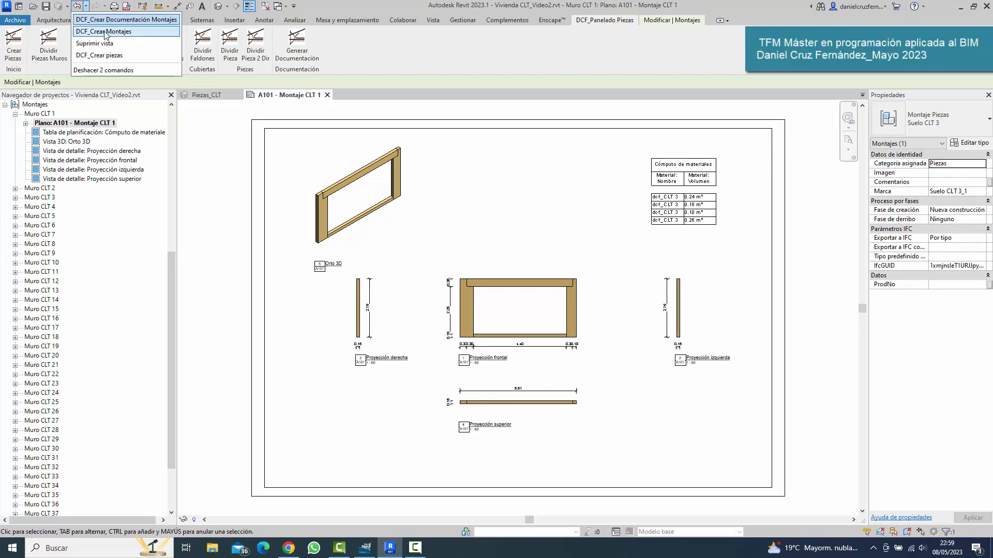
click(105, 32)
click(296, 44)
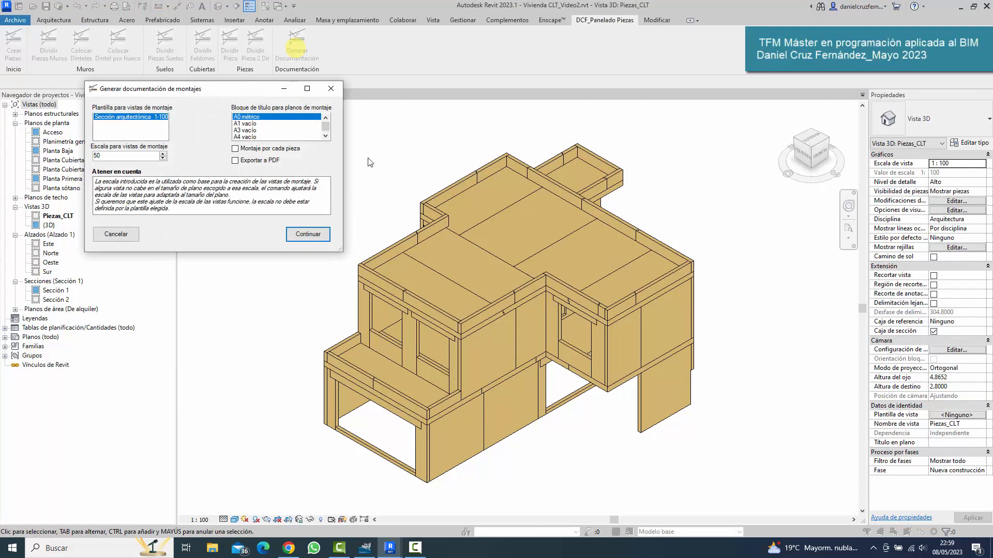
click(281, 130)
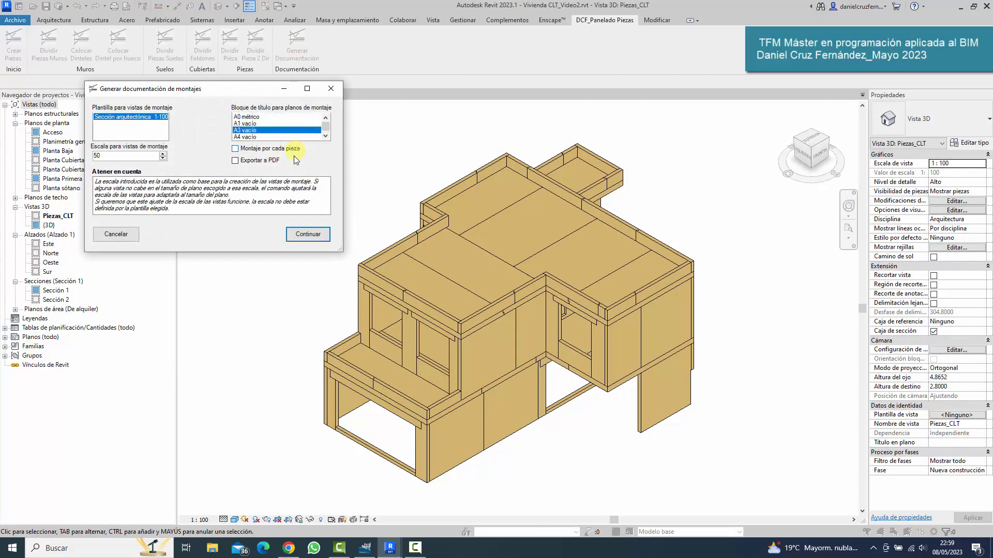
click(235, 149)
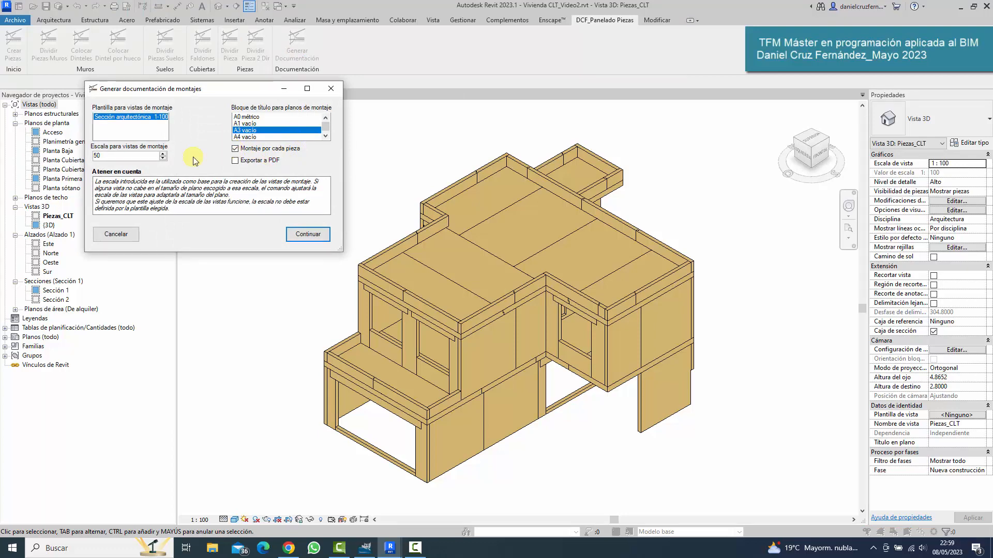
click(236, 161)
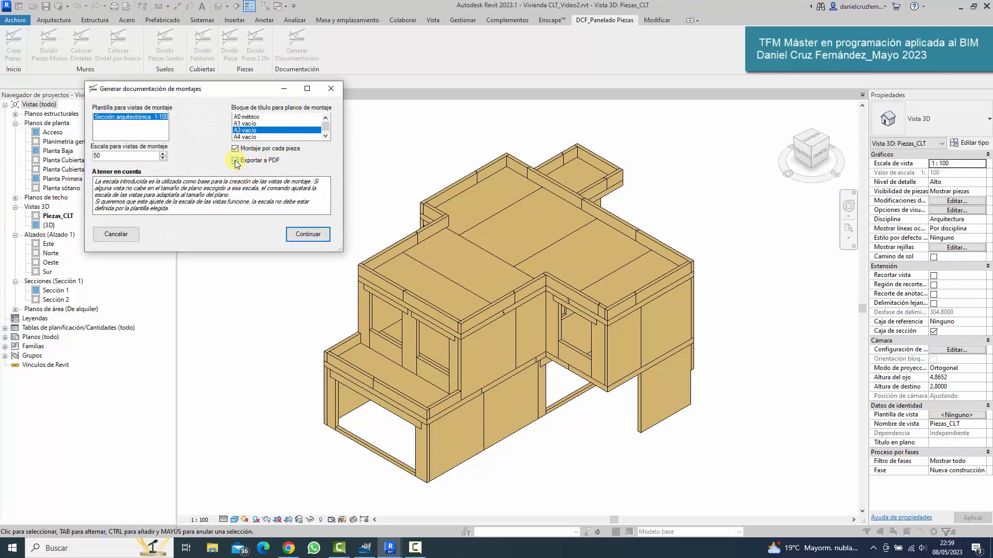
click(308, 235)
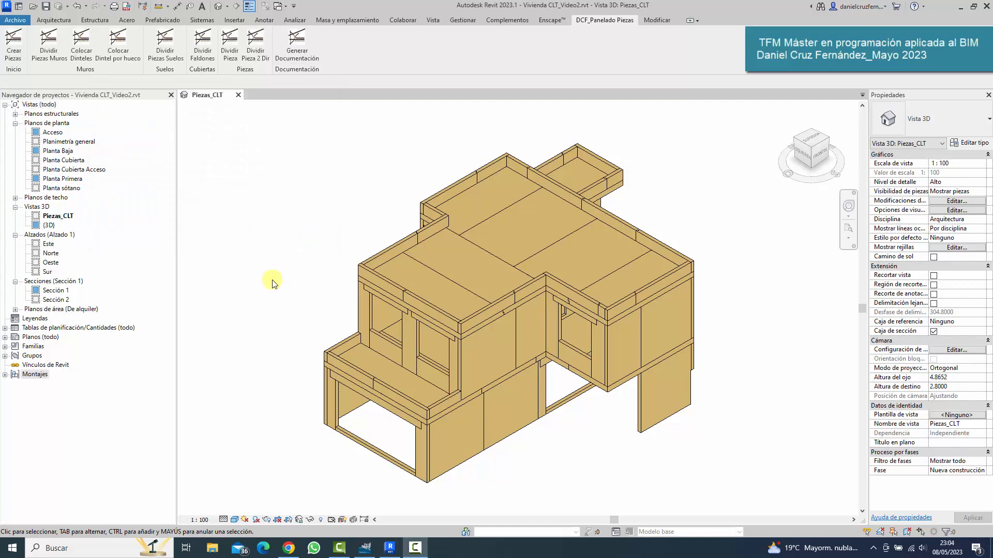
Review the full list of generated wall and floor assemblies under Montajes in the project browser
click(5, 375)
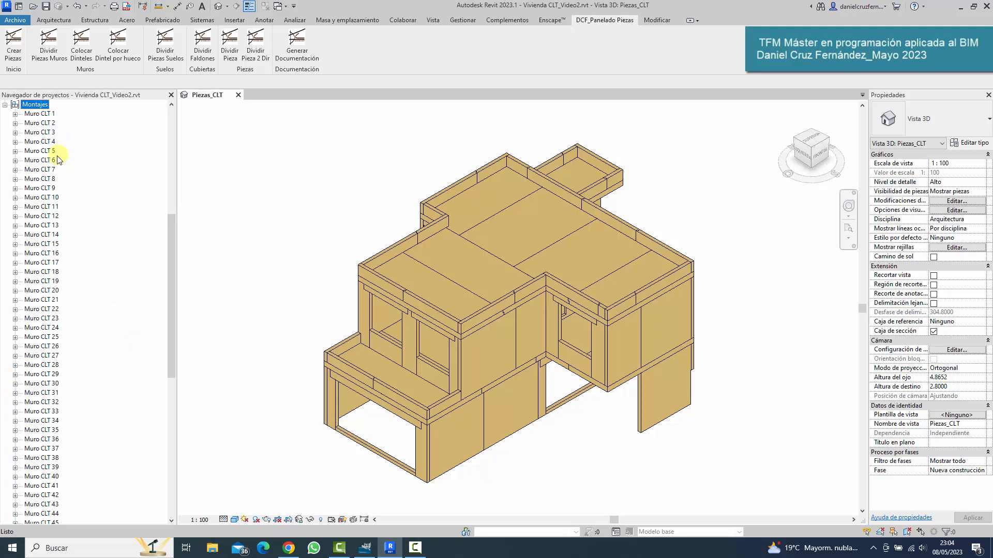
scroll(55, 420, down, 2)
scroll(55, 420, down, 5)
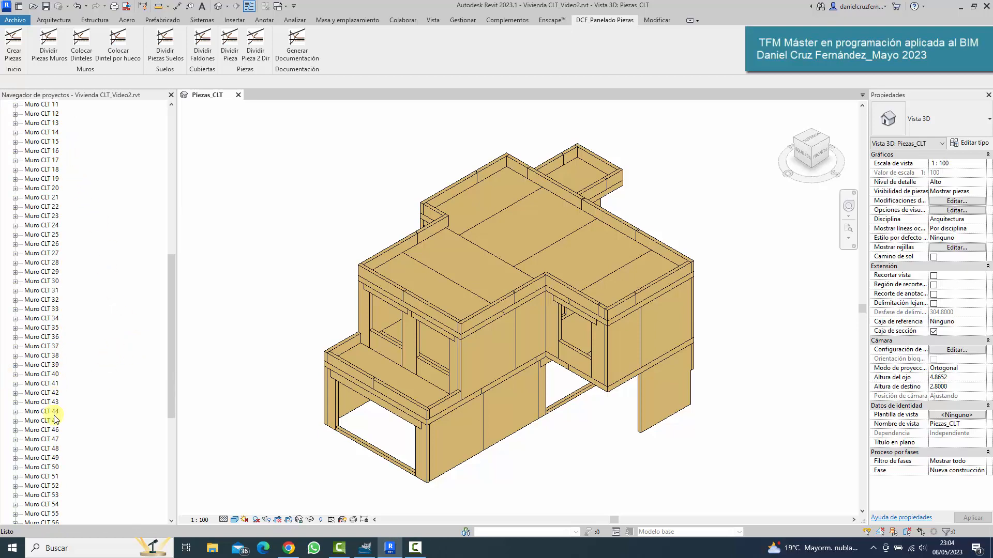
scroll(54, 418, down, 2)
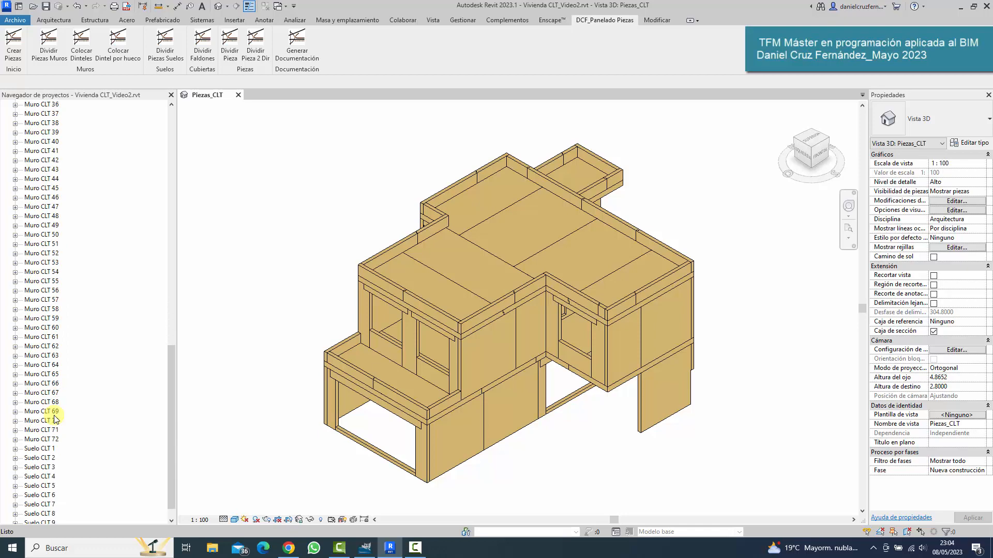
scroll(54, 418, up, 7)
scroll(54, 414, up, 9)
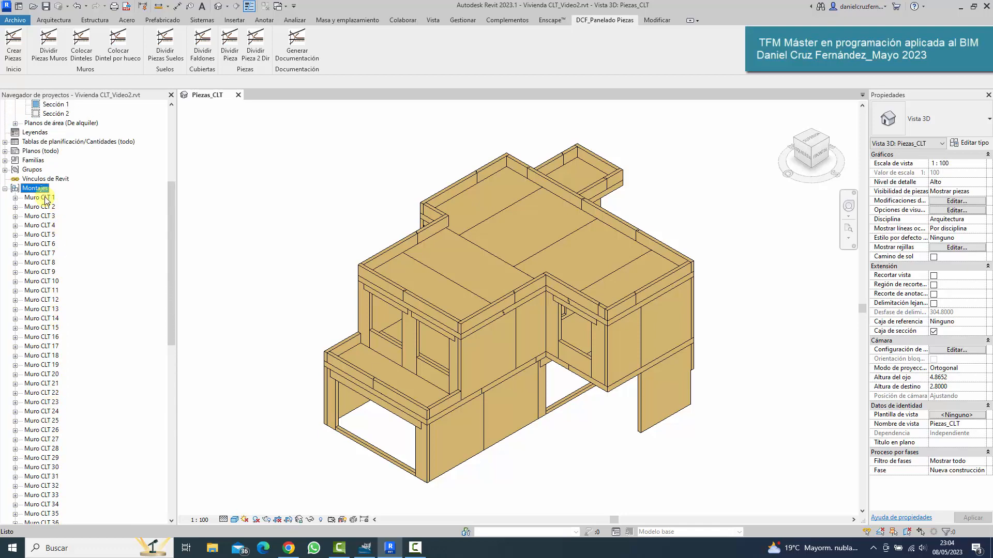
Examine the A101 sheets of the single-piece assemblies Muro CLT 1 and Muro CLT 2
click(15, 197)
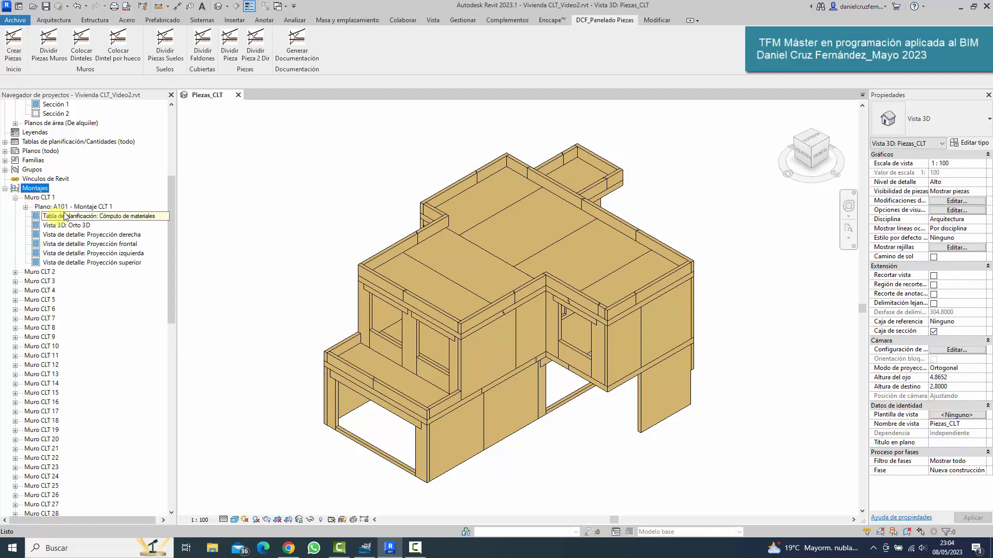
double_click(62, 206)
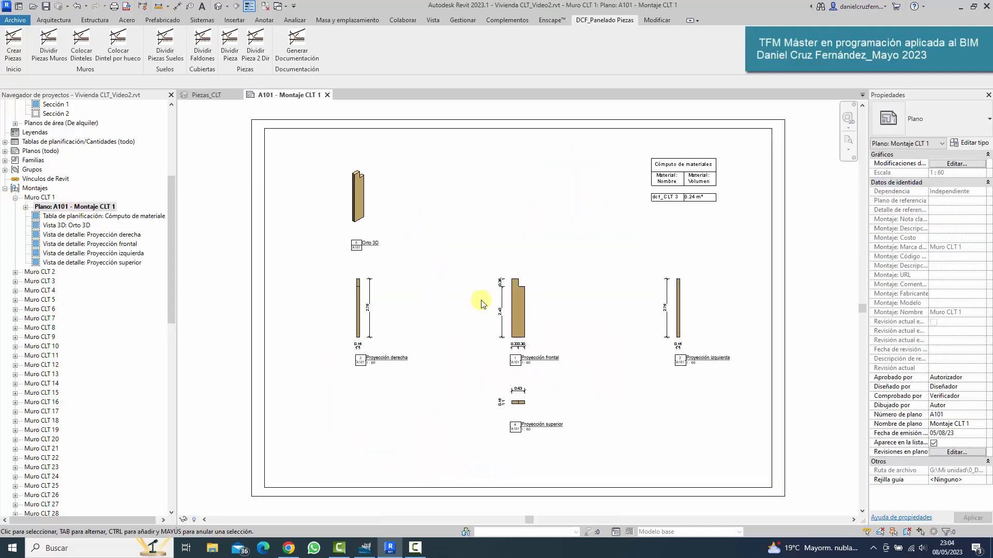
click(15, 272)
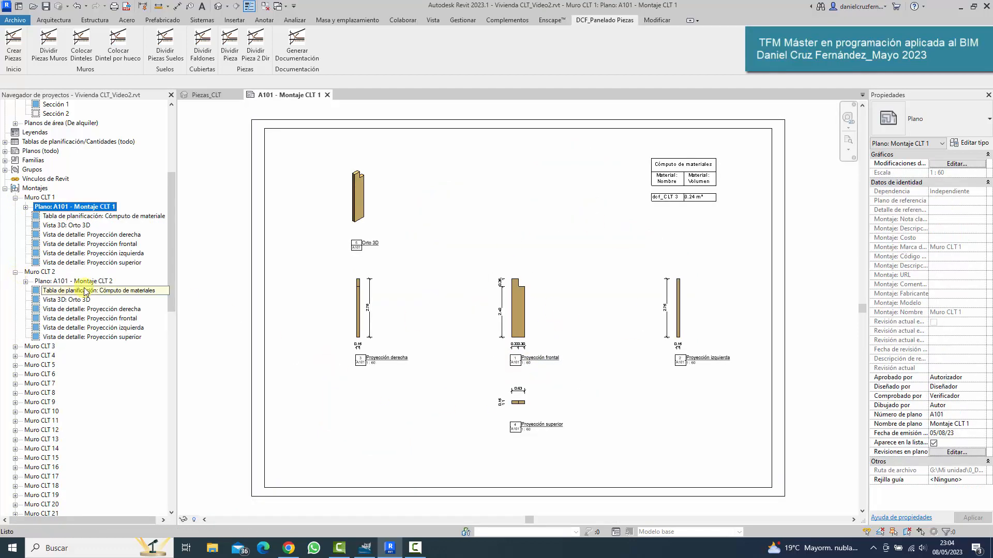
double_click(75, 281)
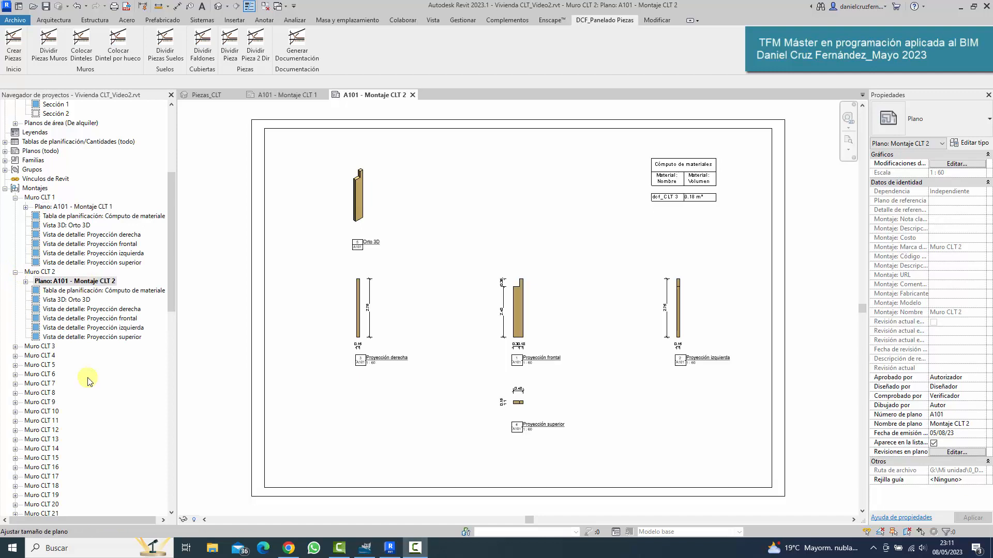
Examine the A101 sheet of the floor assembly Suelo CLT 1
scroll(88, 381, down, 20)
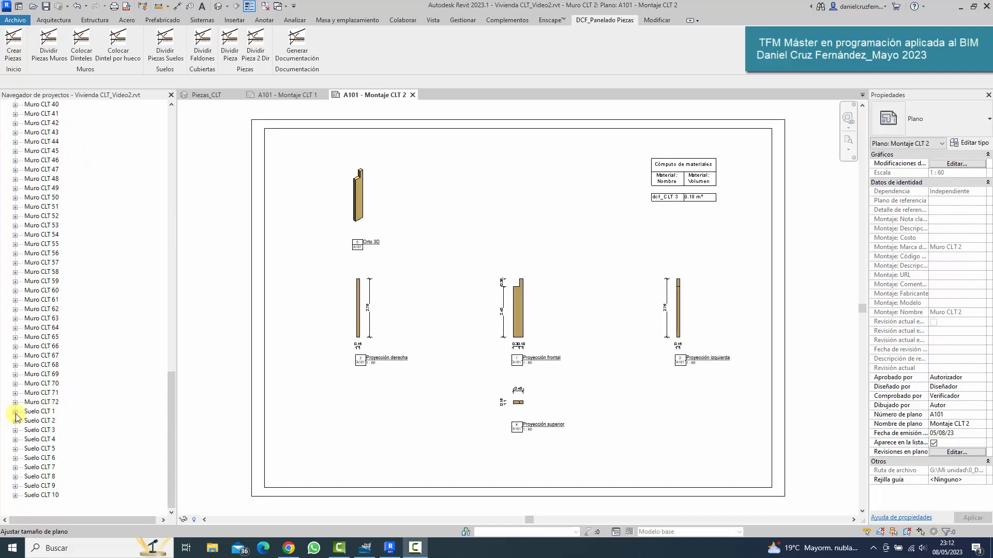
click(15, 412)
click(63, 421)
double_click(62, 421)
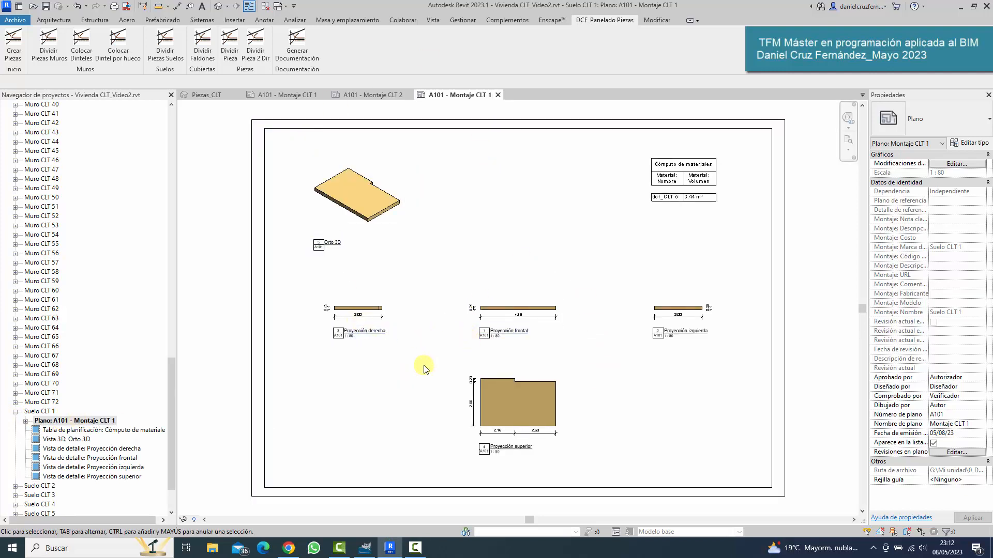
Return to the general {3D} view of the house and close the other open views
drag(169, 374, 182, 119)
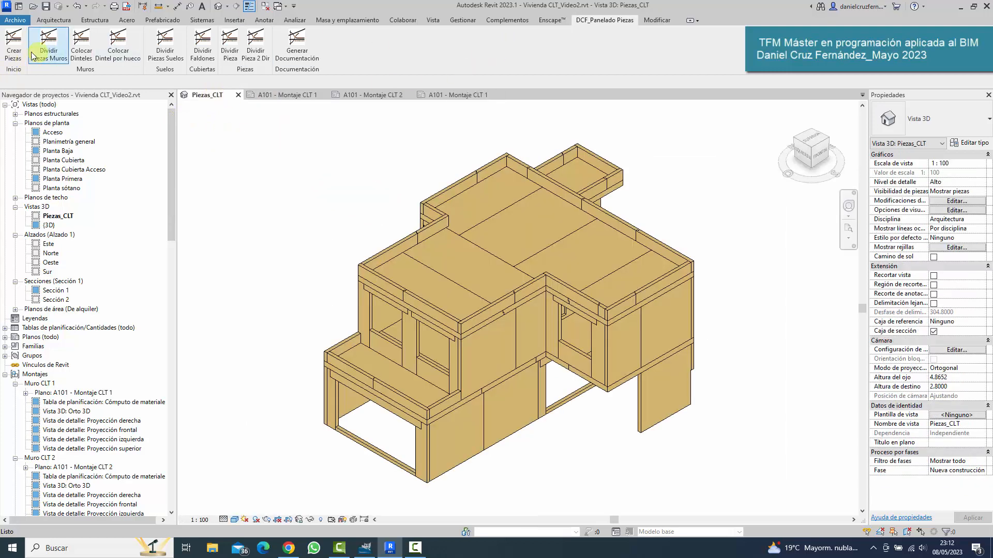
click(442, 95)
click(264, 5)
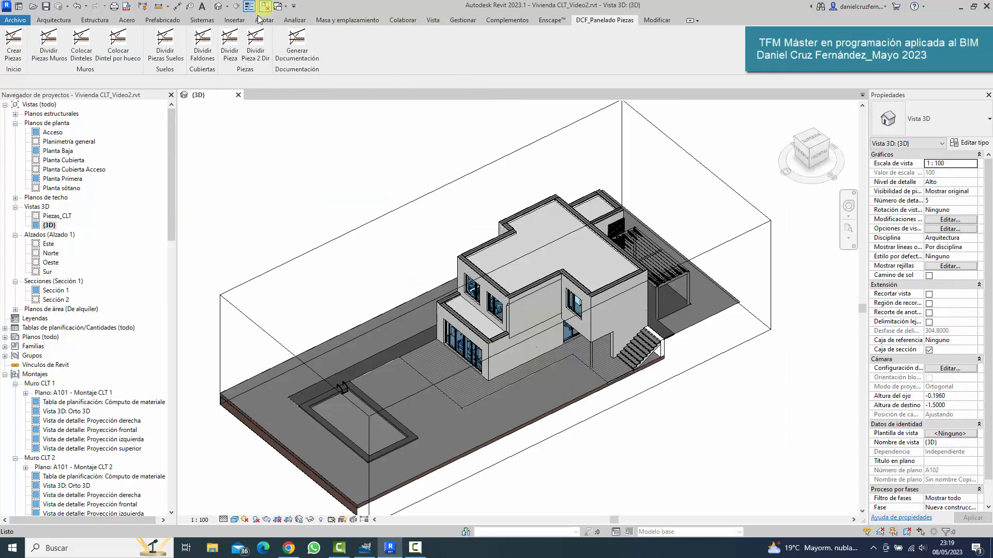
Create pieces for the material Aislamiento with a maximum panel length of 12 and width of 3
click(14, 52)
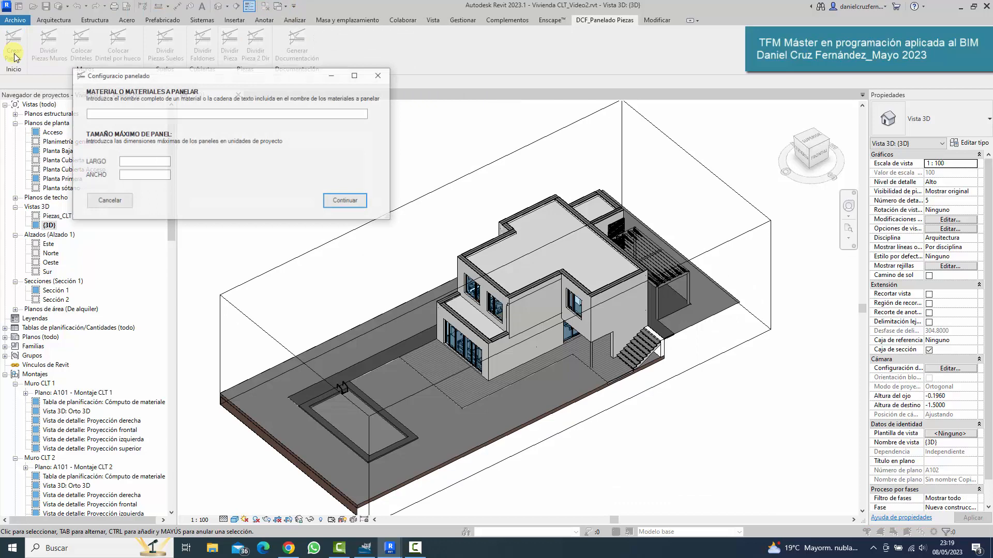
click(150, 114)
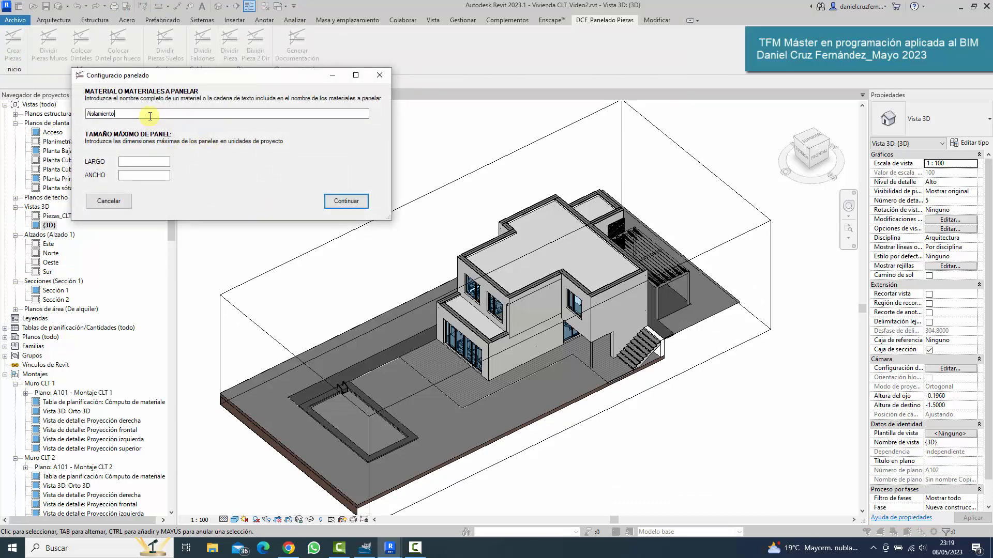
key(Tab)
text(12)
key(Tab)
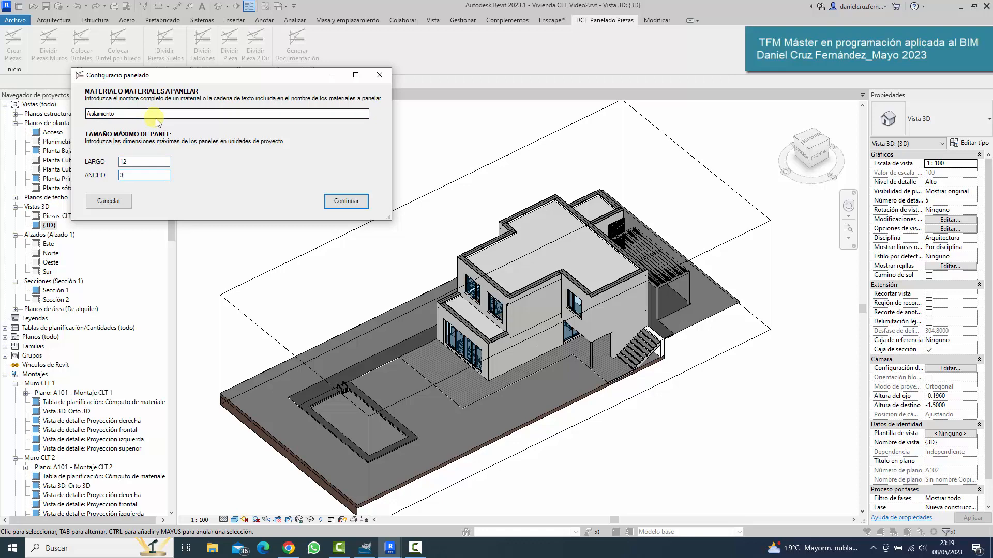
click(353, 200)
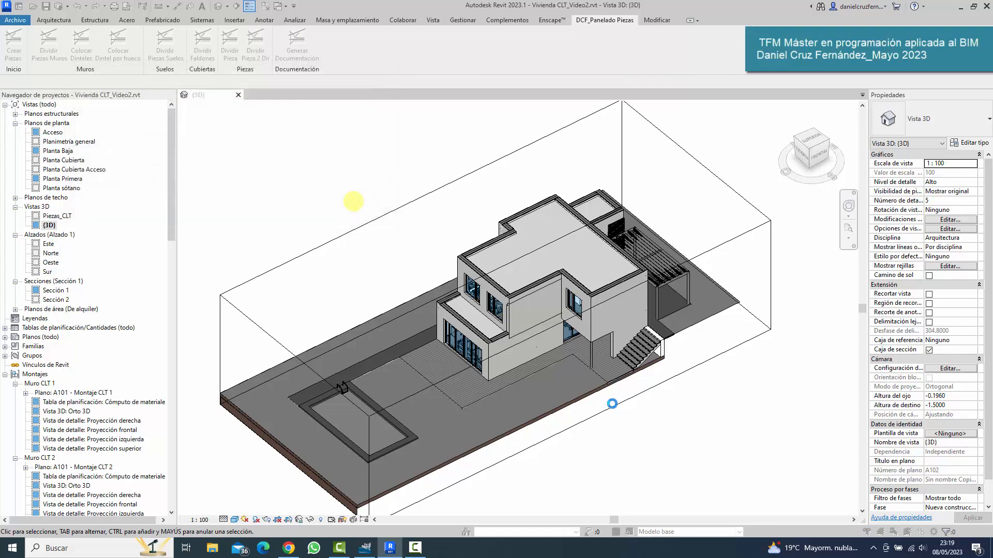
click(615, 287)
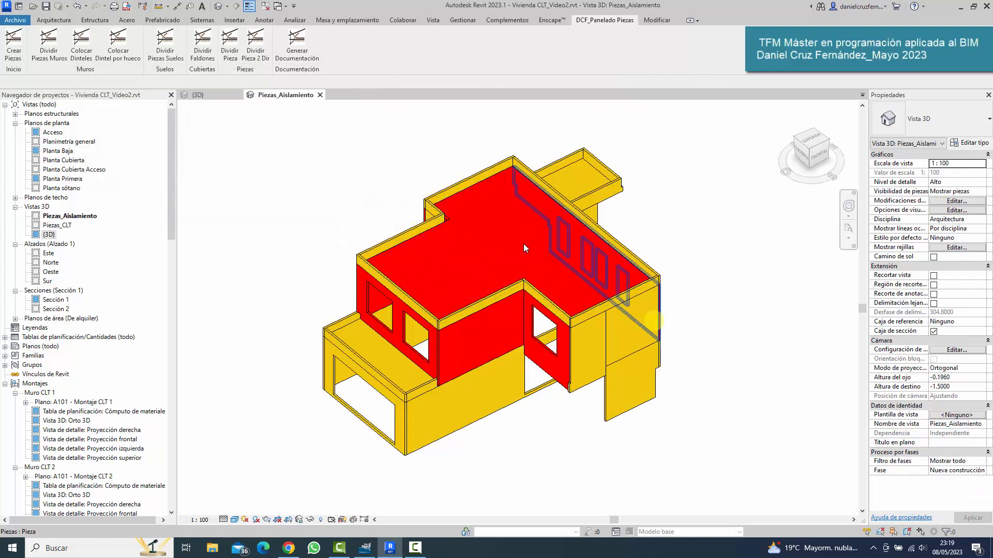